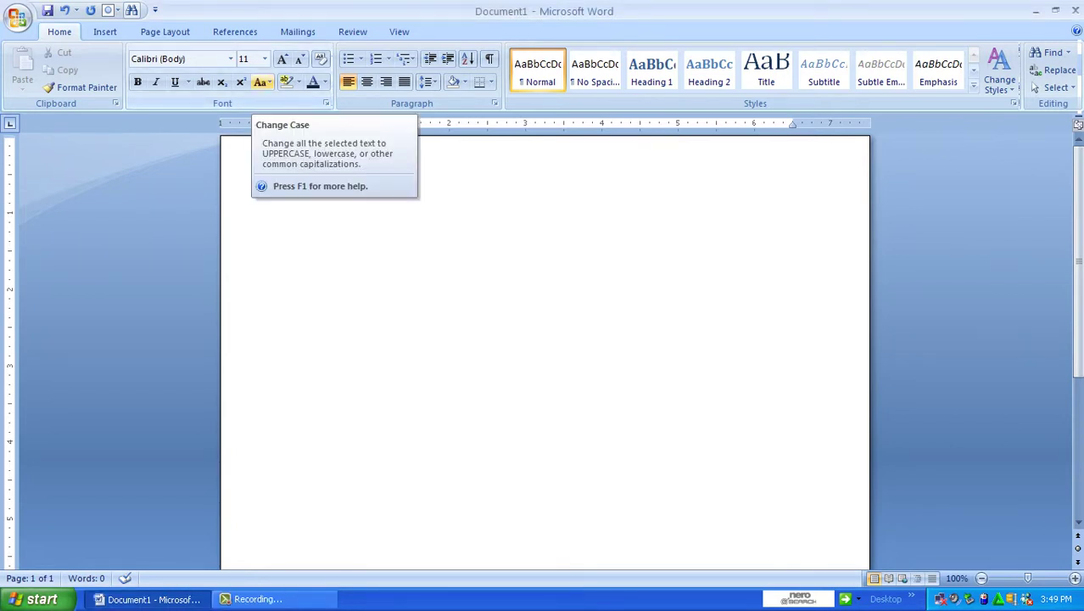
Look over the Change Case options and keep the font at Calibri (Body).
click(262, 81)
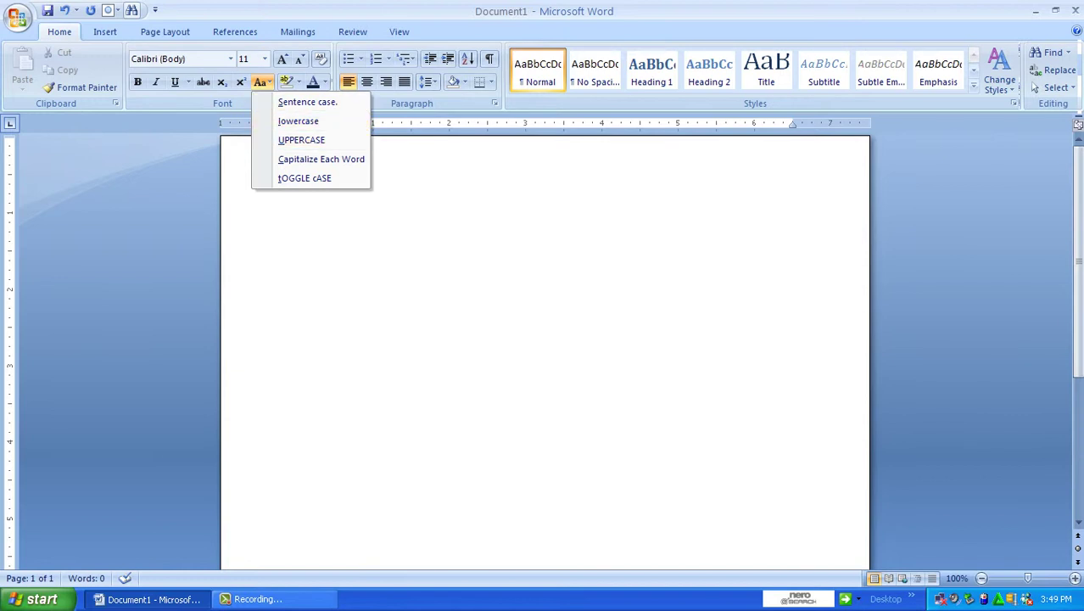
click(230, 59)
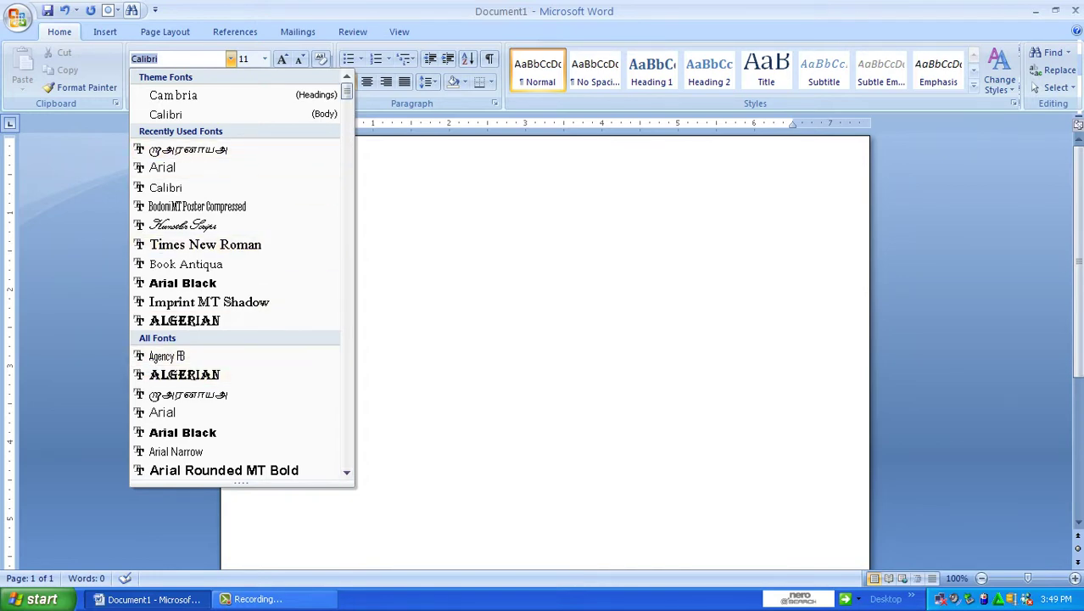
key(Escape)
click(231, 58)
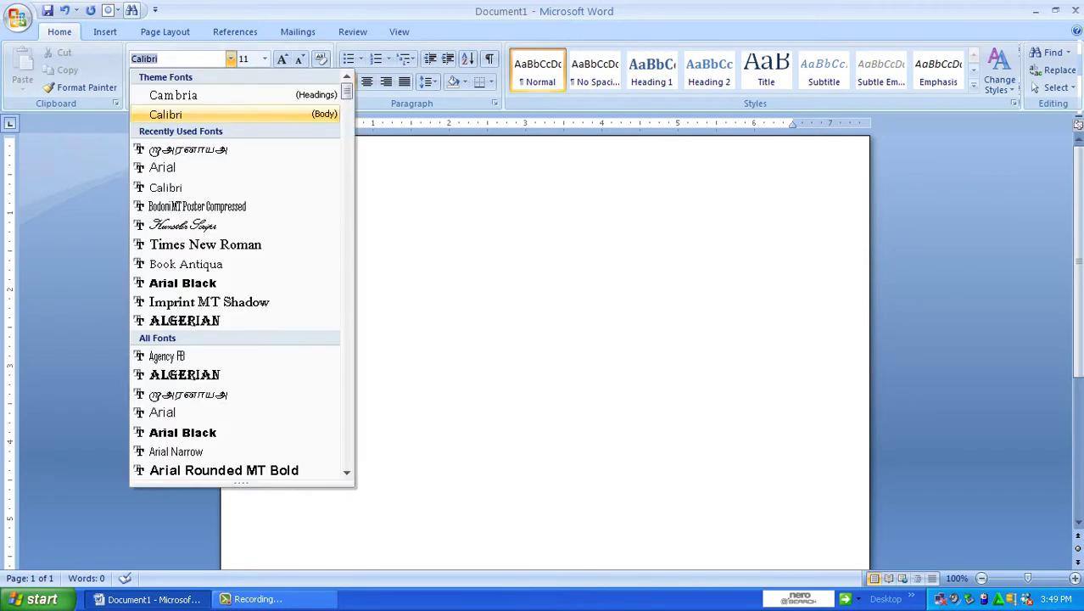
key(Escape)
Type 'asdghbhdbdbjbgg', then make the line bold and grow it to 24 pt.
text(asd)
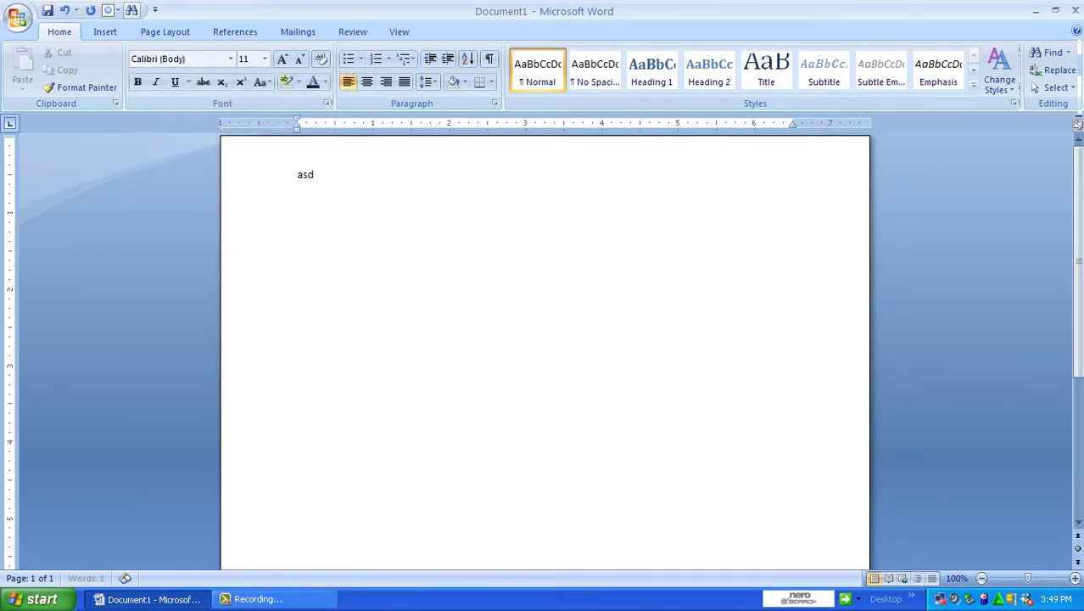
text(ghbhdbdbjbgg)
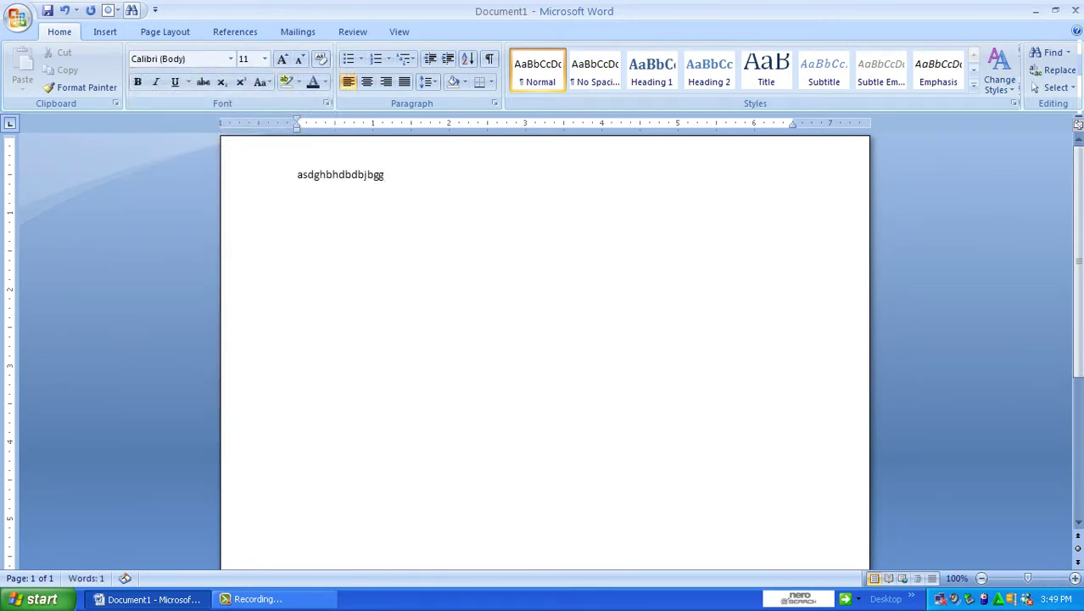
drag(389, 175, 297, 175)
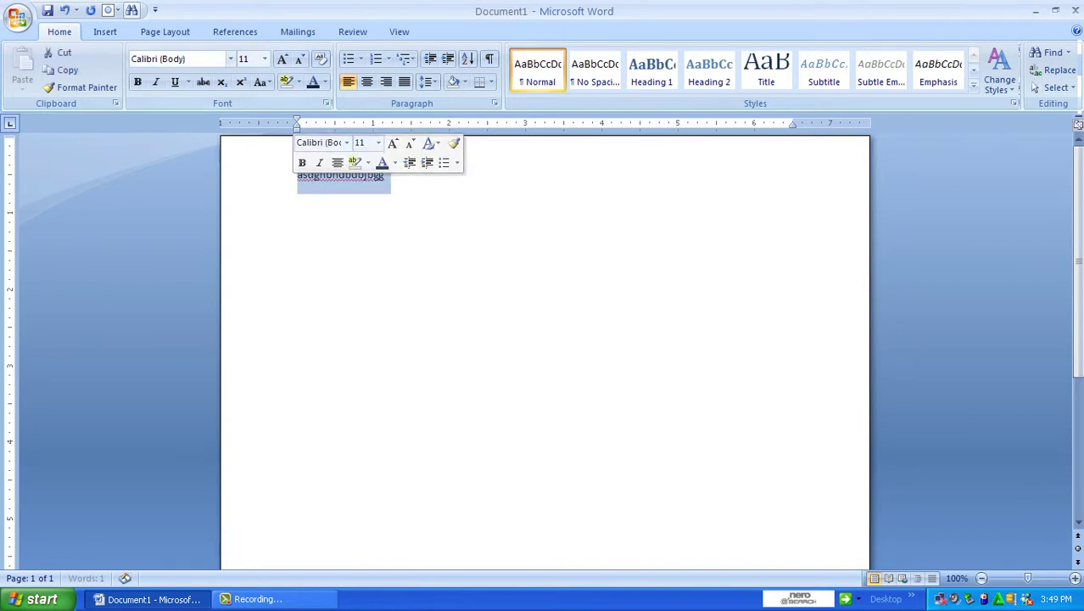
click(137, 81)
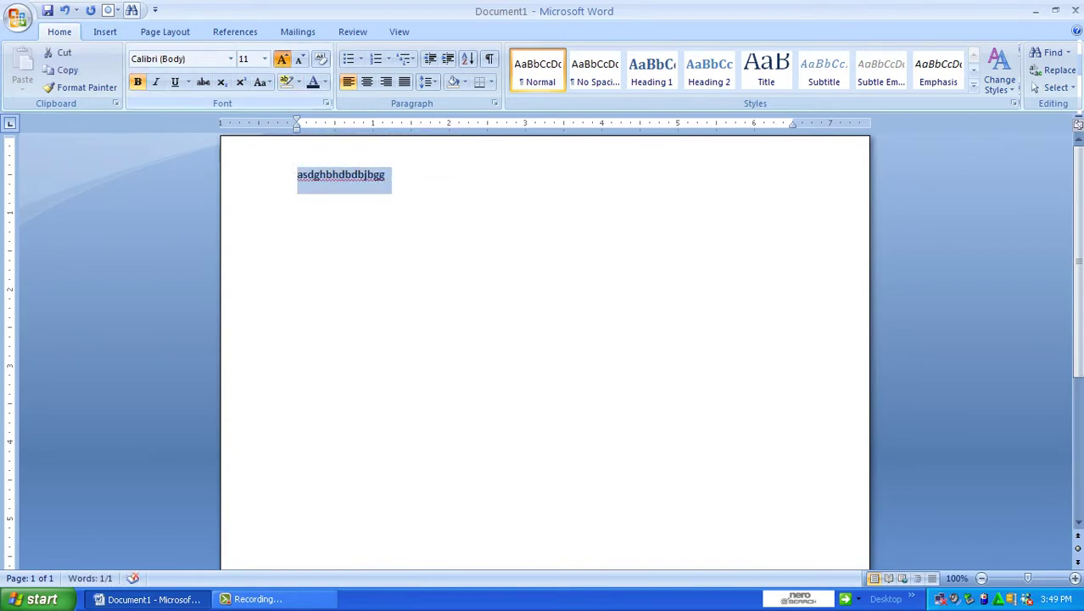
click(283, 58)
click(283, 58)
click(282, 58)
click(282, 59)
click(282, 58)
click(283, 58)
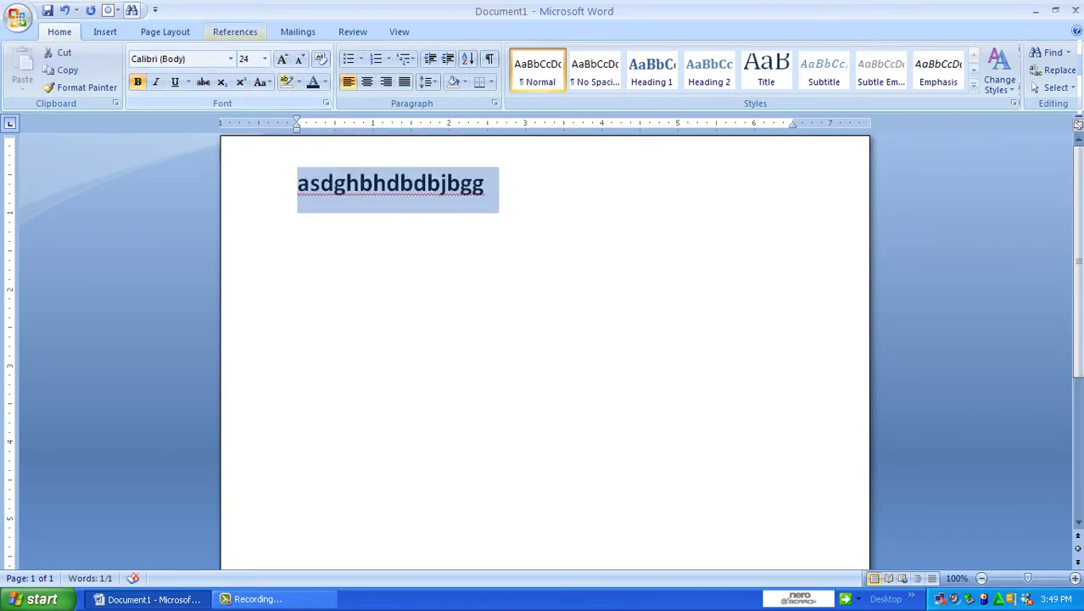
click(230, 58)
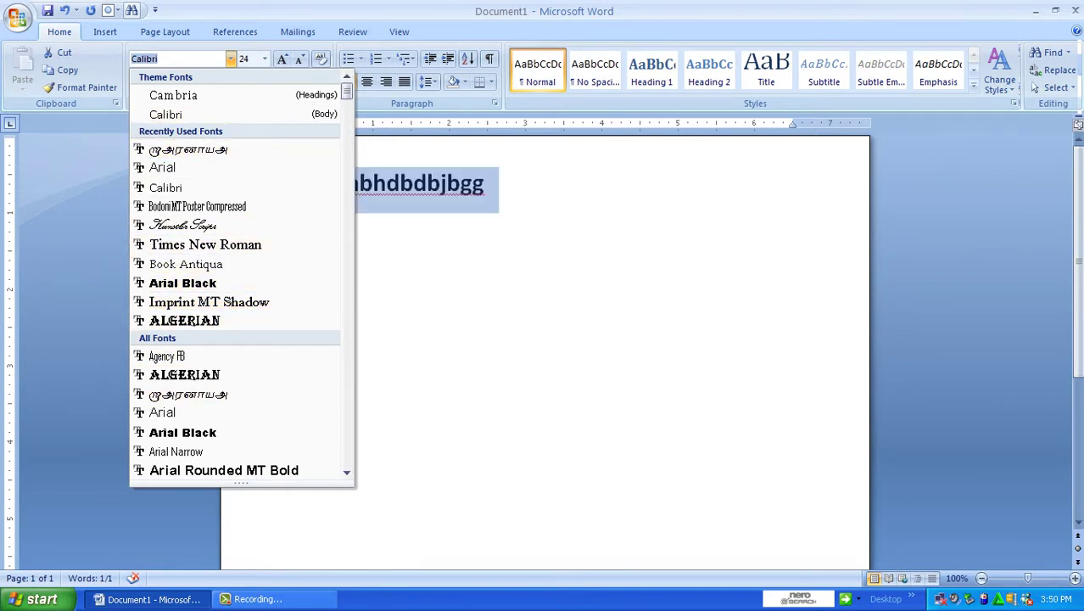
Scroll through the font list and close it without choosing a font.
scroll(242, 272, down, 5)
scroll(242, 272, down, 10)
scroll(242, 272, down, 10)
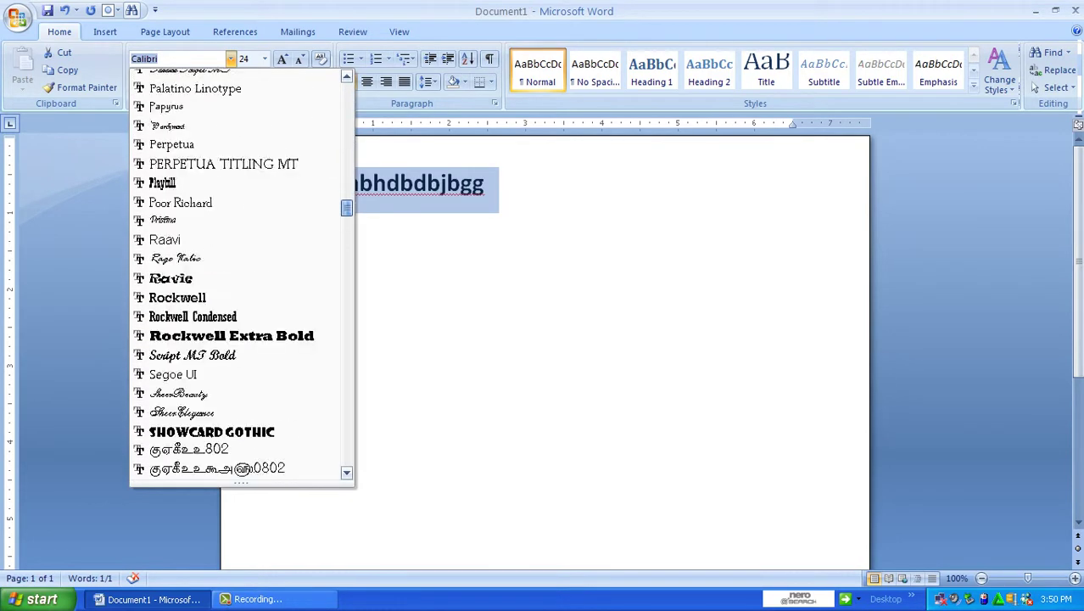
scroll(242, 271, down, 10)
scroll(241, 272, down, 2)
key(Escape)
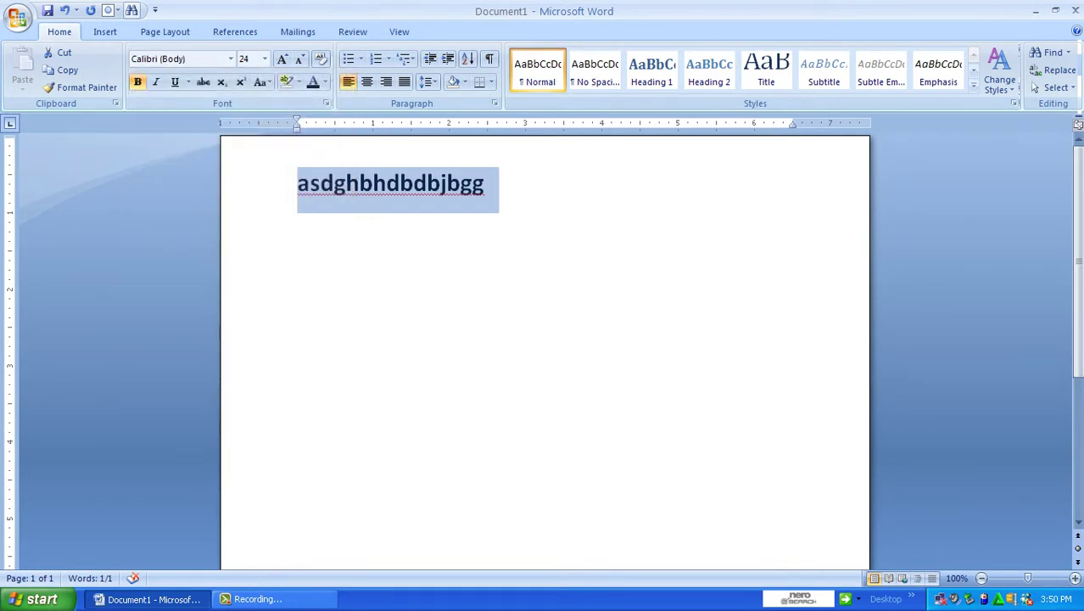
Apply the Castellar font to the sample line so it shows in capitals.
click(230, 59)
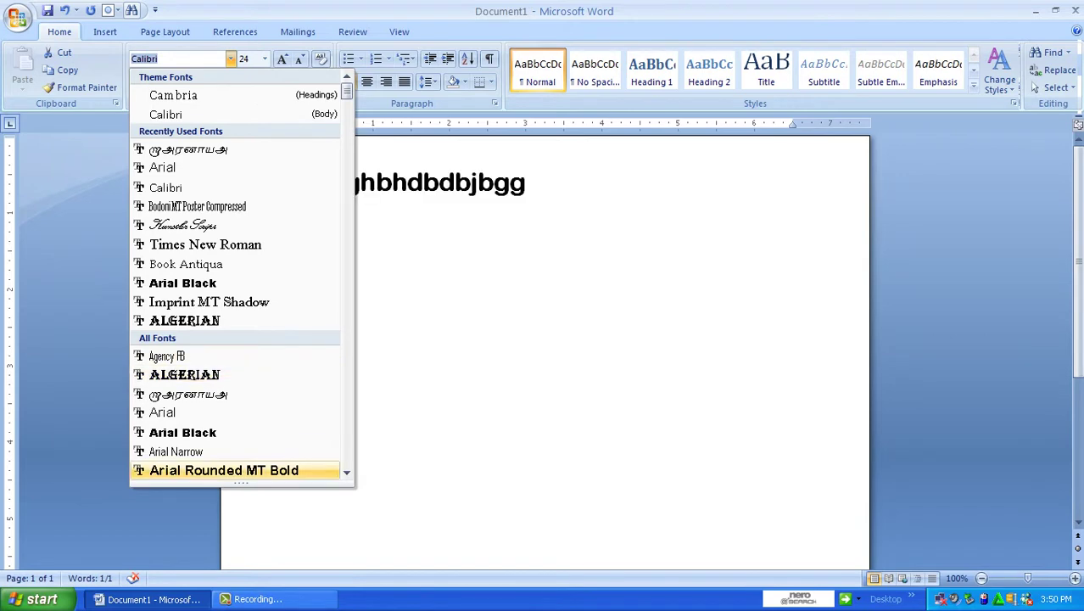
scroll(242, 271, down, 1)
scroll(242, 272, down, 3)
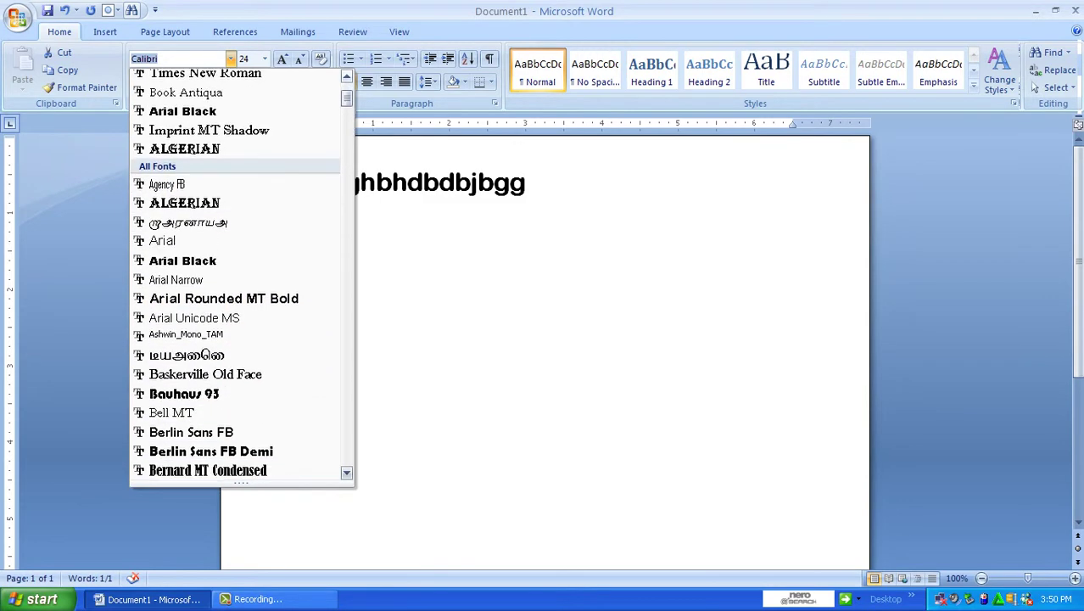
scroll(242, 272, down, 1)
scroll(242, 271, down, 1)
scroll(241, 272, down, 1)
scroll(242, 272, down, 1)
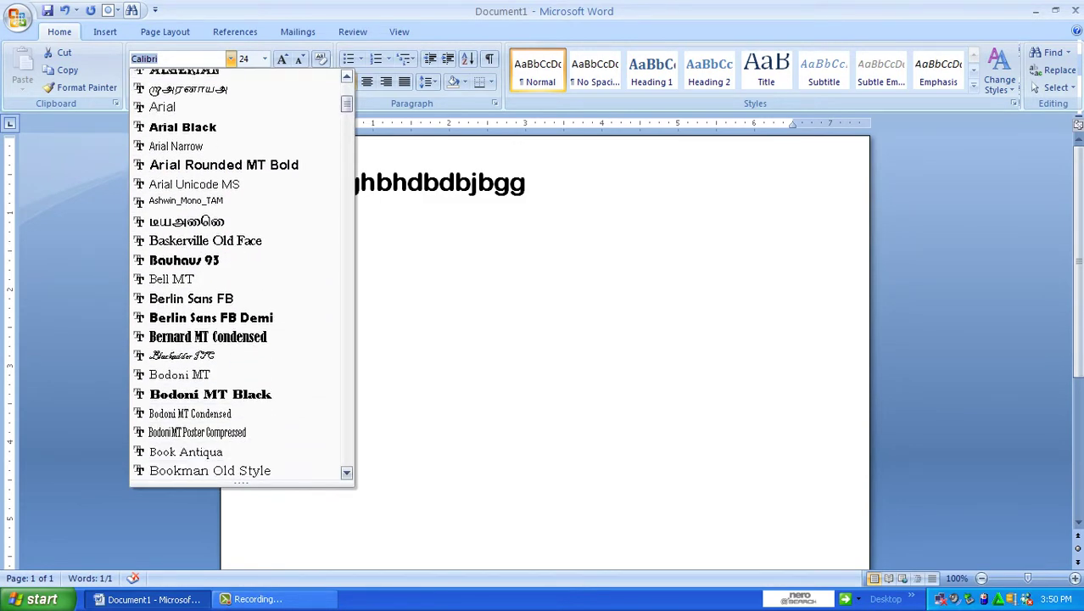
scroll(242, 271, down, 3)
scroll(242, 272, down, 3)
scroll(238, 354, down, 1)
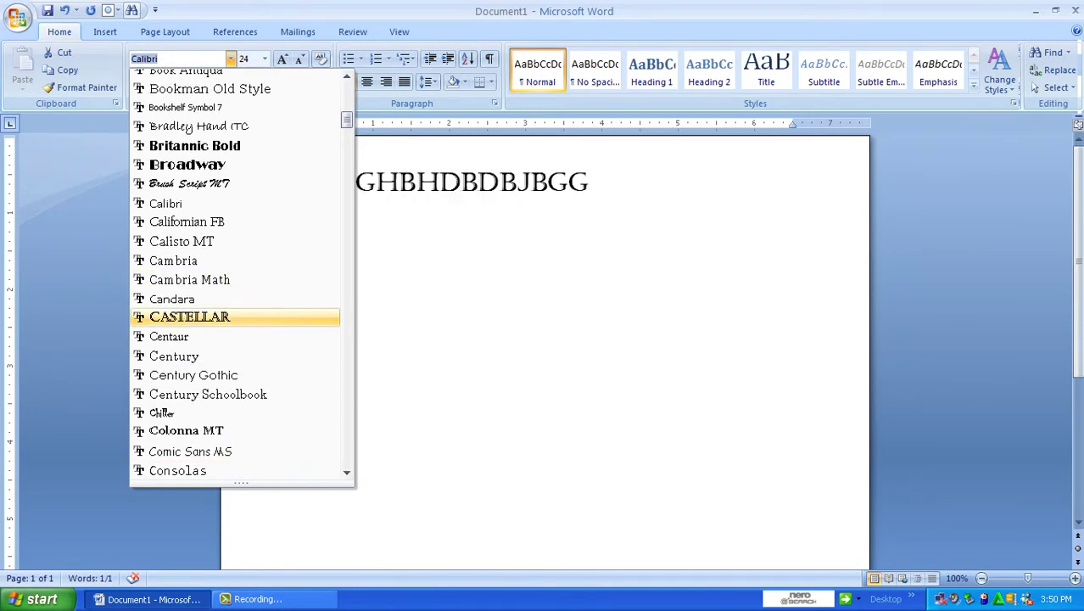
click(193, 317)
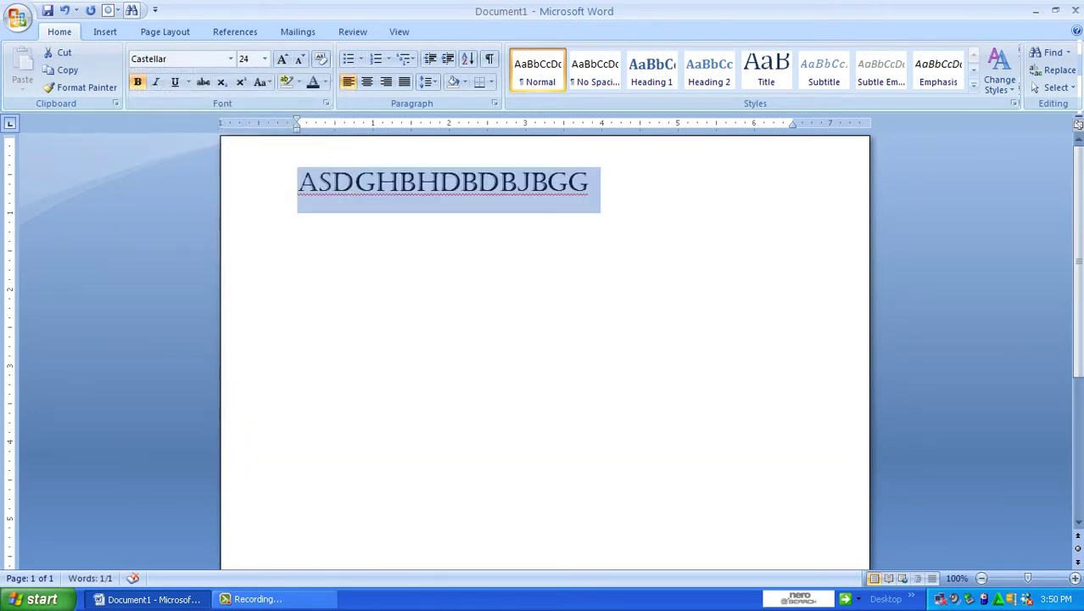
click(590, 181)
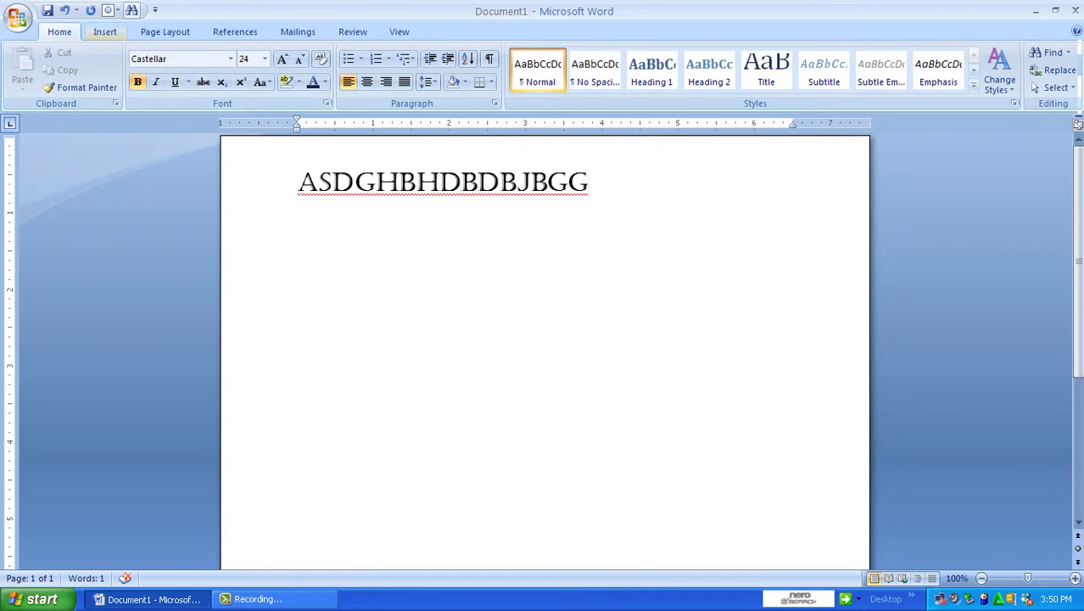
Delete all the sample text, leaving the page empty.
click(104, 31)
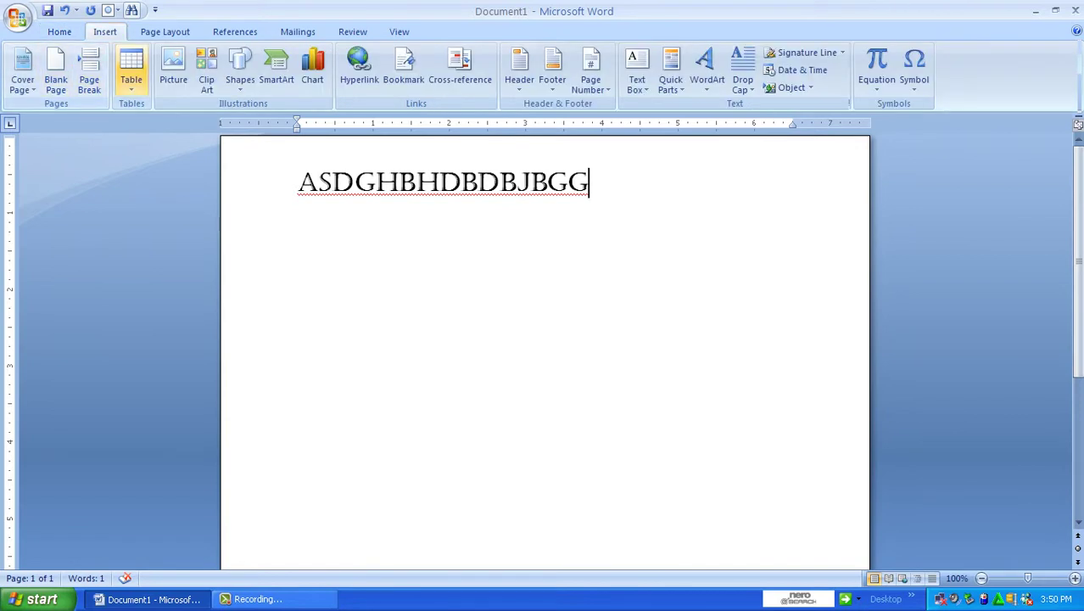
drag(298, 182, 588, 182)
text(G)
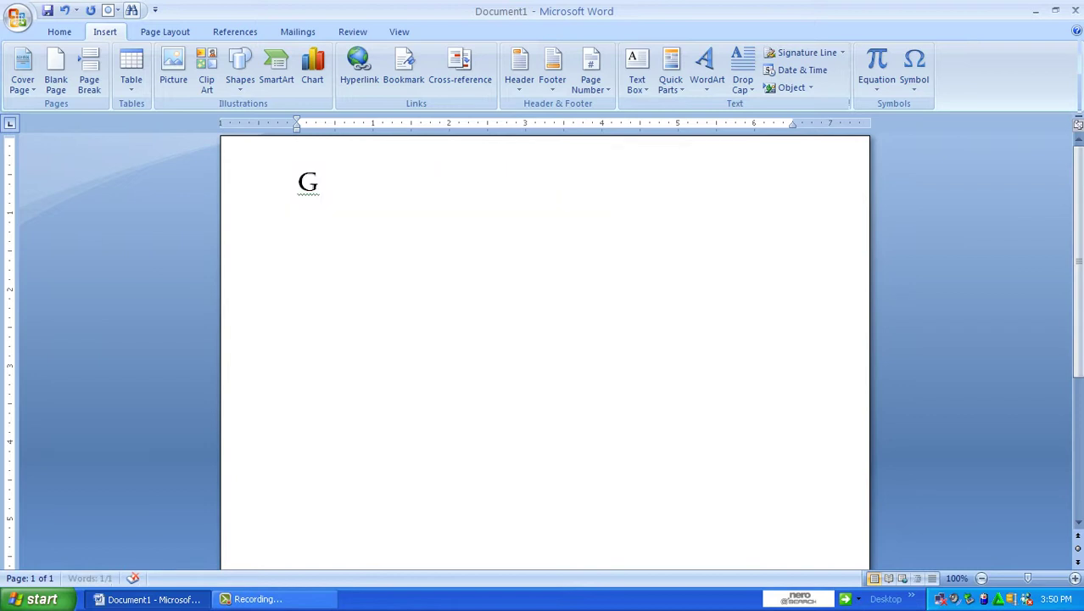
drag(298, 181, 329, 181)
key(Delete)
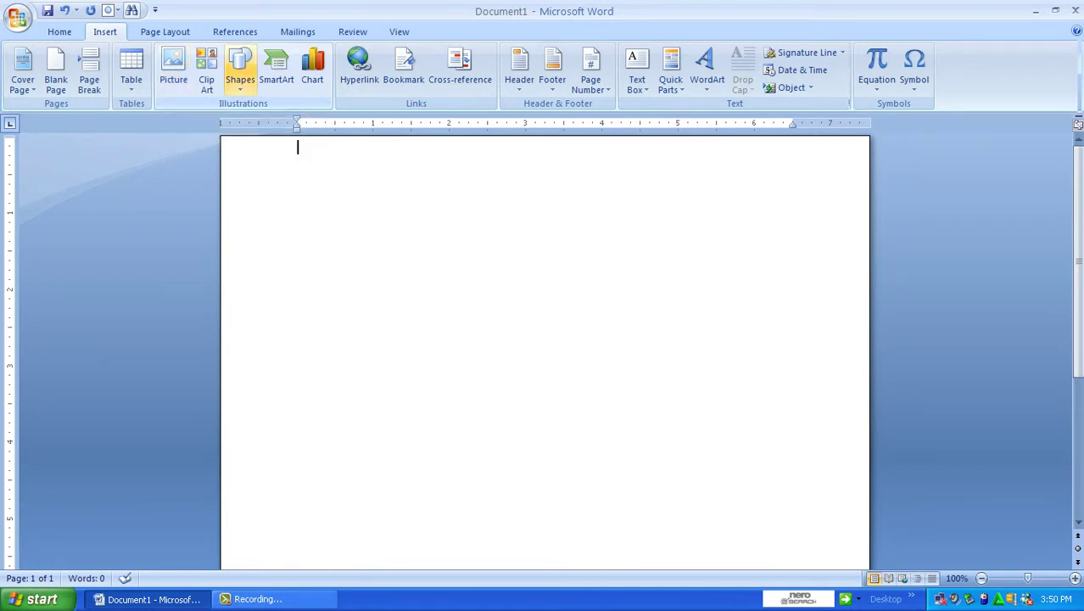
Draw a Smiley Face shape in the upper middle and give it the orange shadowed style.
click(240, 68)
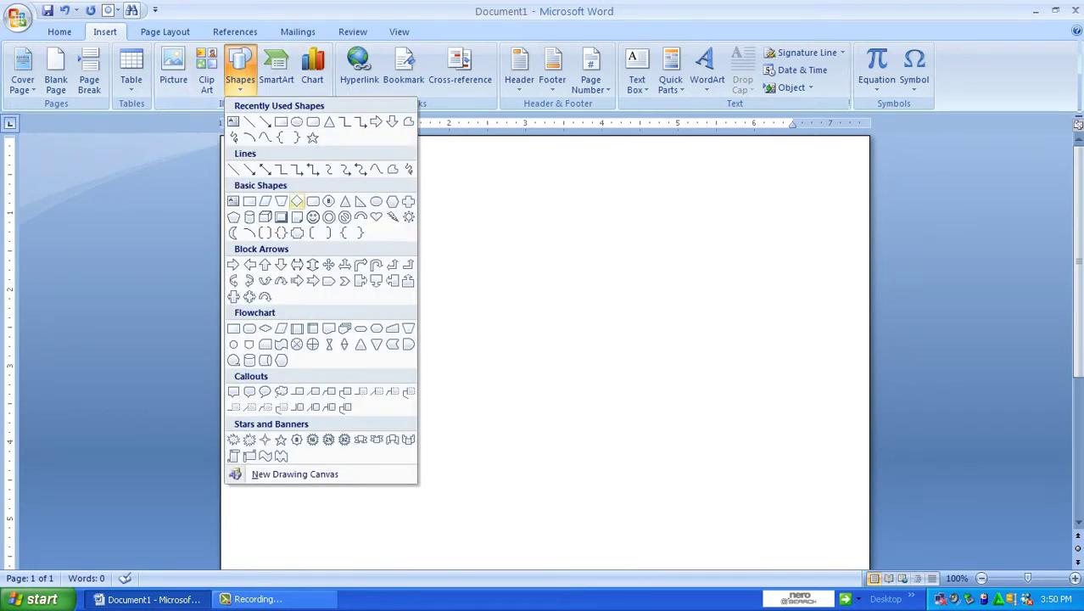
click(303, 211)
drag(363, 222, 552, 426)
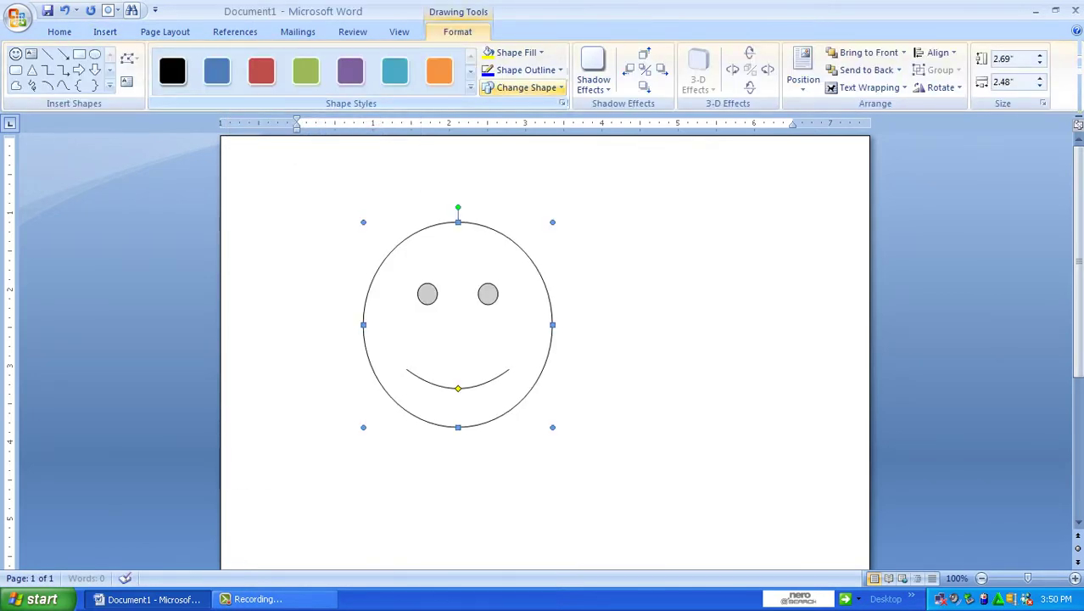
click(439, 73)
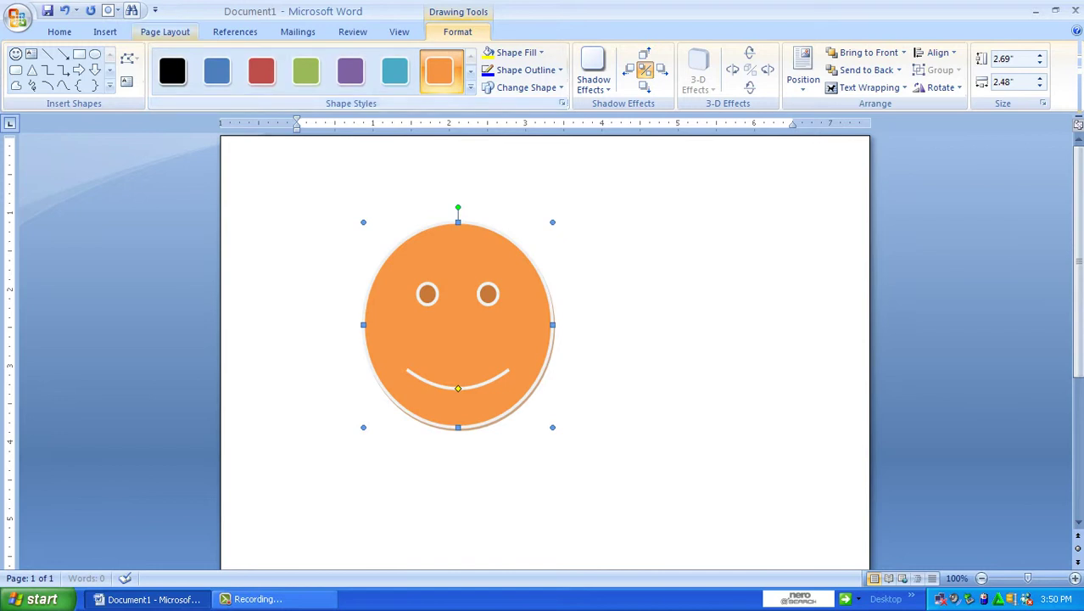
click(165, 31)
click(105, 32)
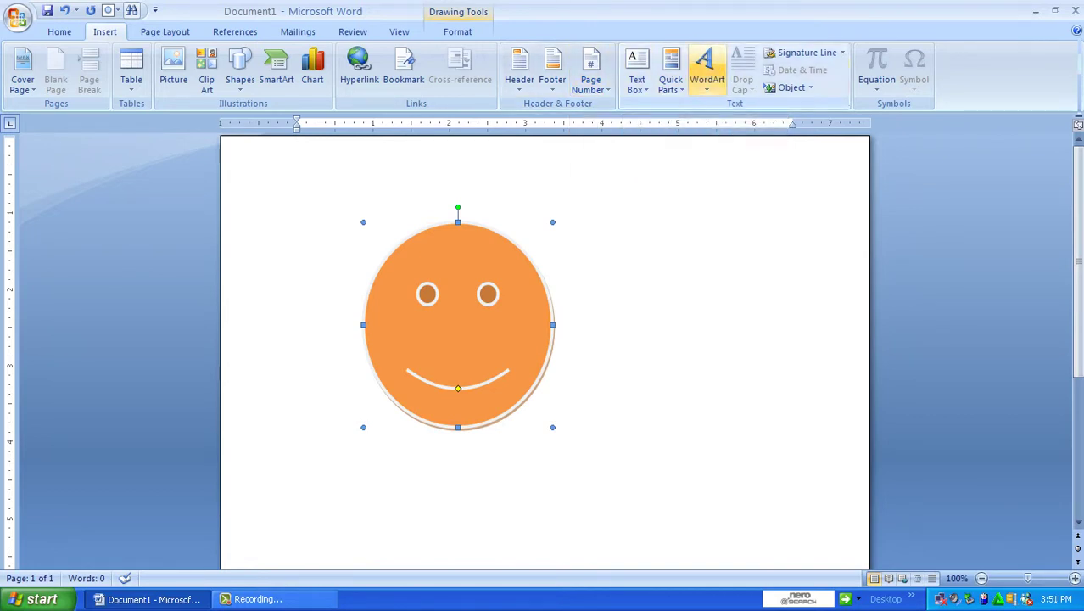
Insert a WordArt title reading 'Your Text Here' above the smiley.
click(706, 72)
click(770, 158)
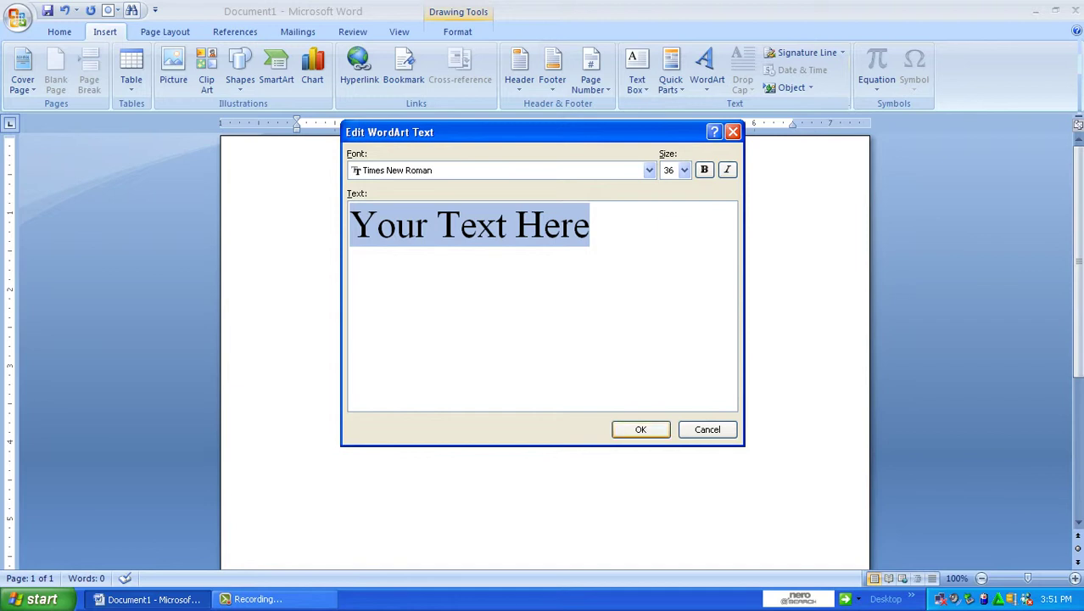
click(640, 429)
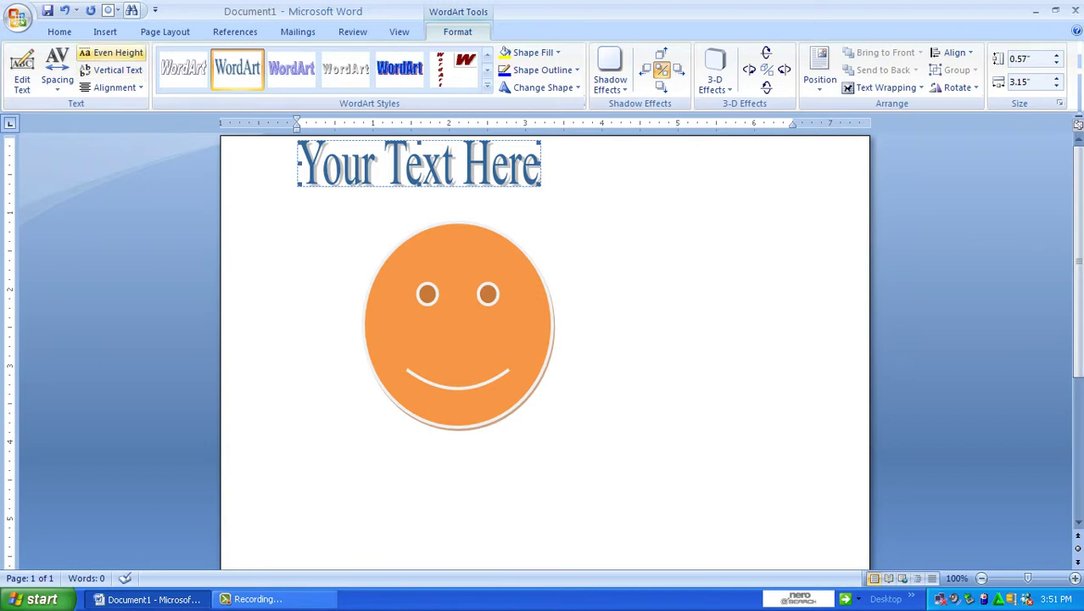
click(105, 32)
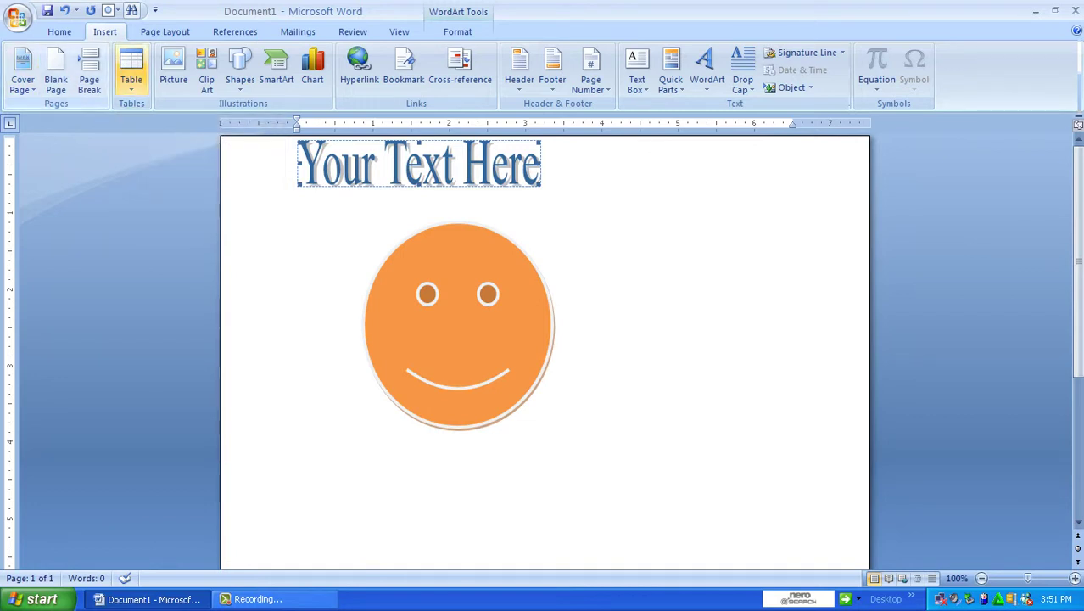
Draw an empty text box to the right of the smiley face.
click(592, 76)
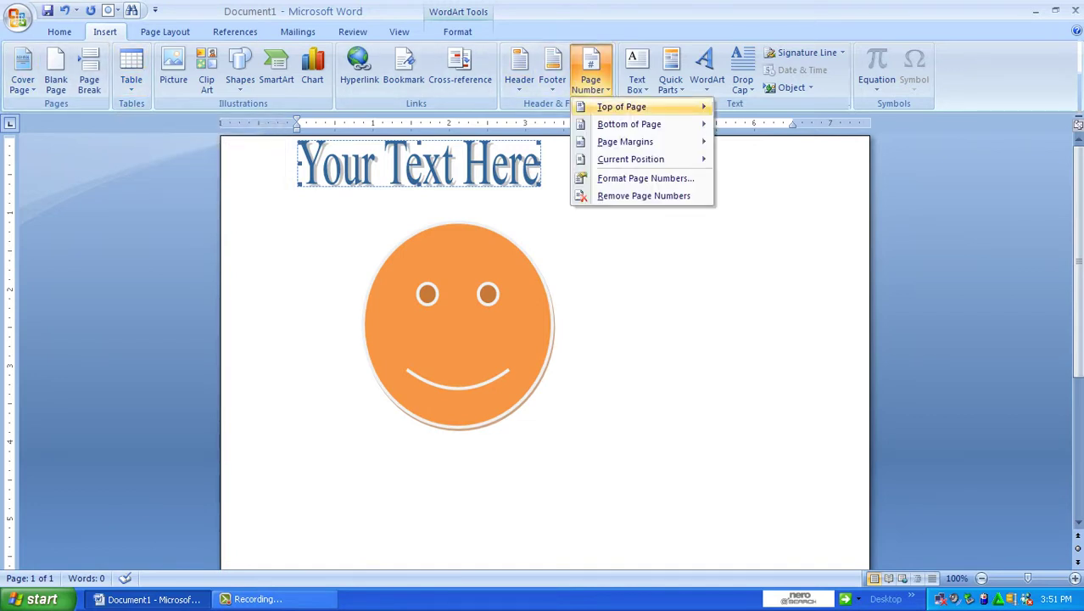
mouse_move(627, 107)
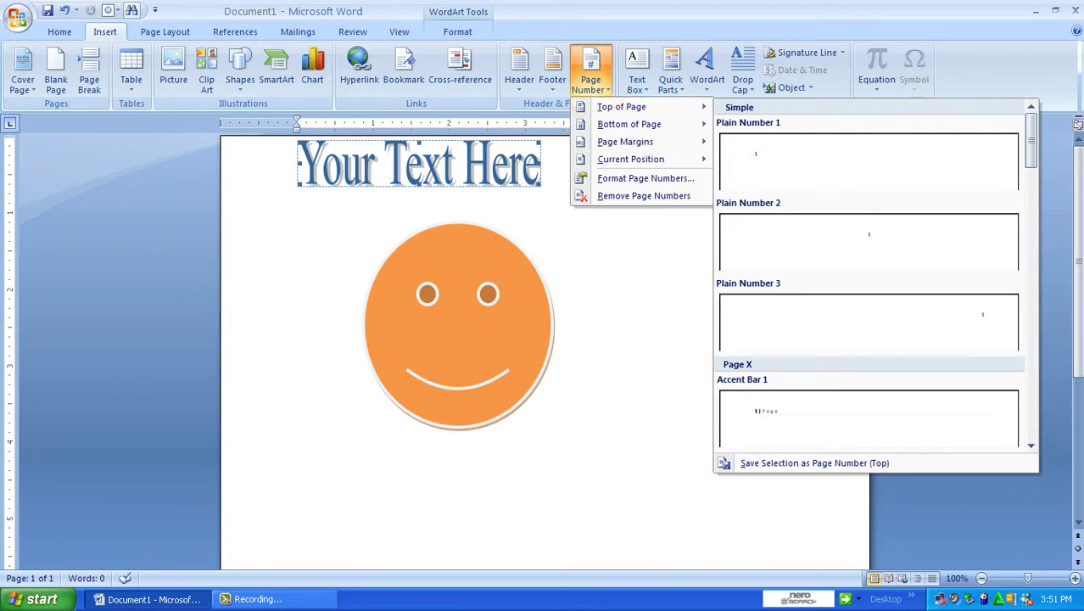
key(Escape)
key(Escape)
click(636, 68)
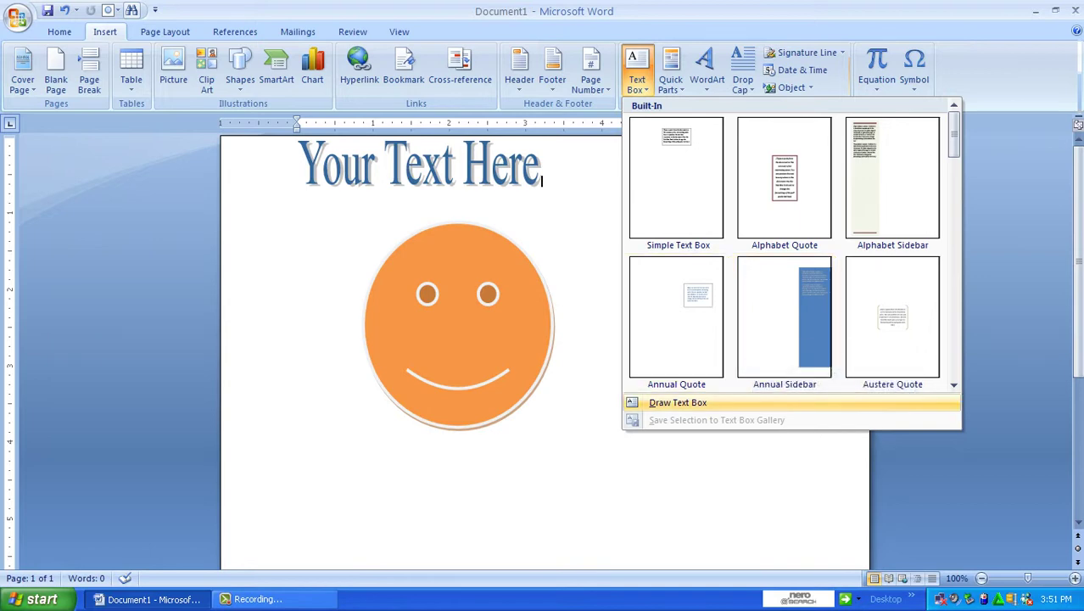
click(678, 402)
drag(604, 334, 765, 429)
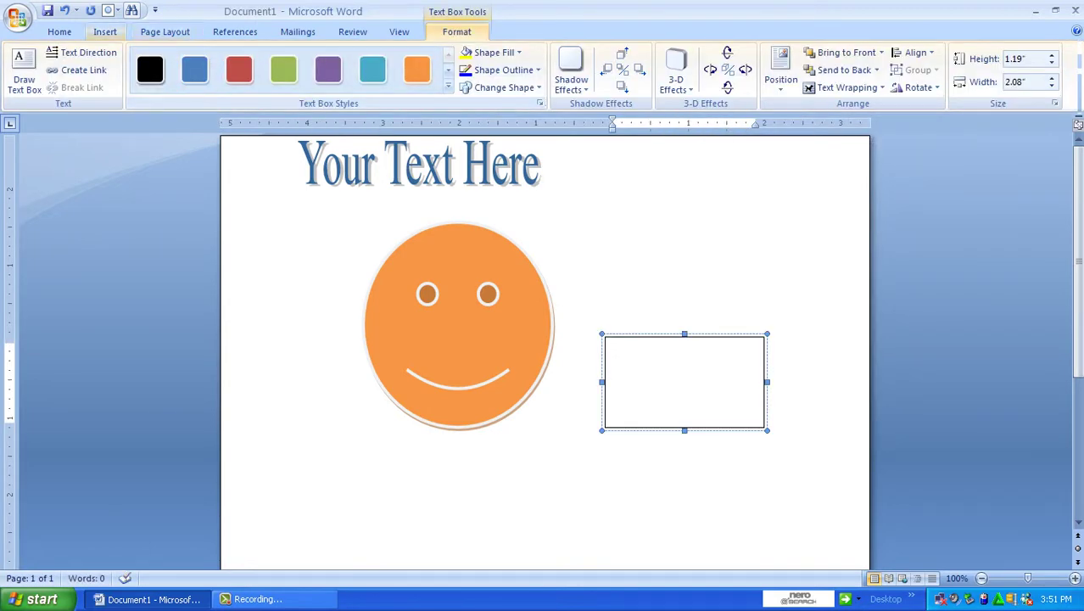
Apply a Shadow page border 4½ pt wide around the whole page.
click(165, 31)
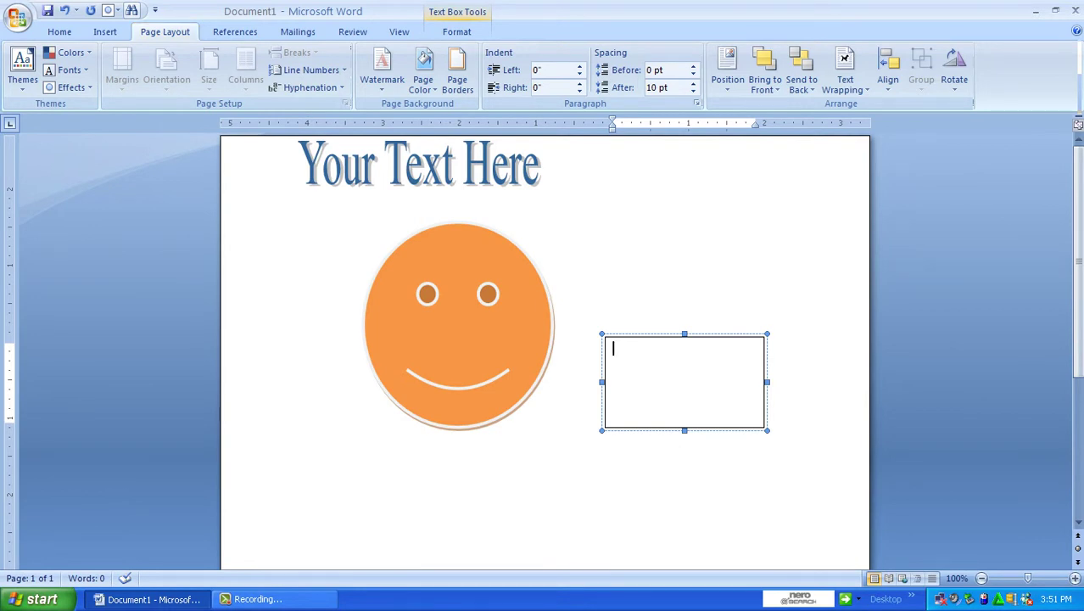
click(457, 79)
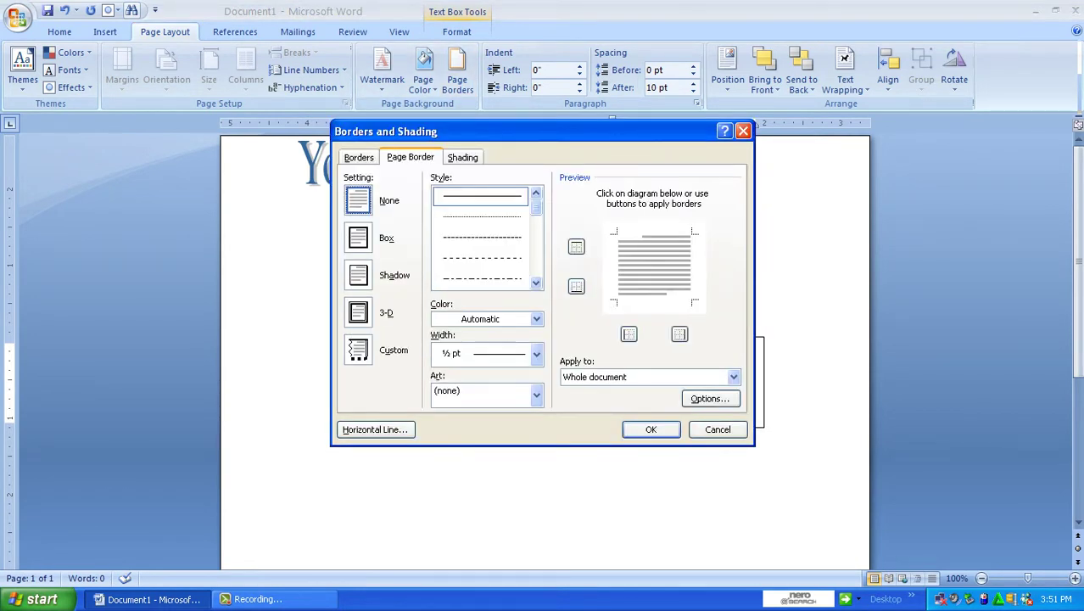
click(358, 238)
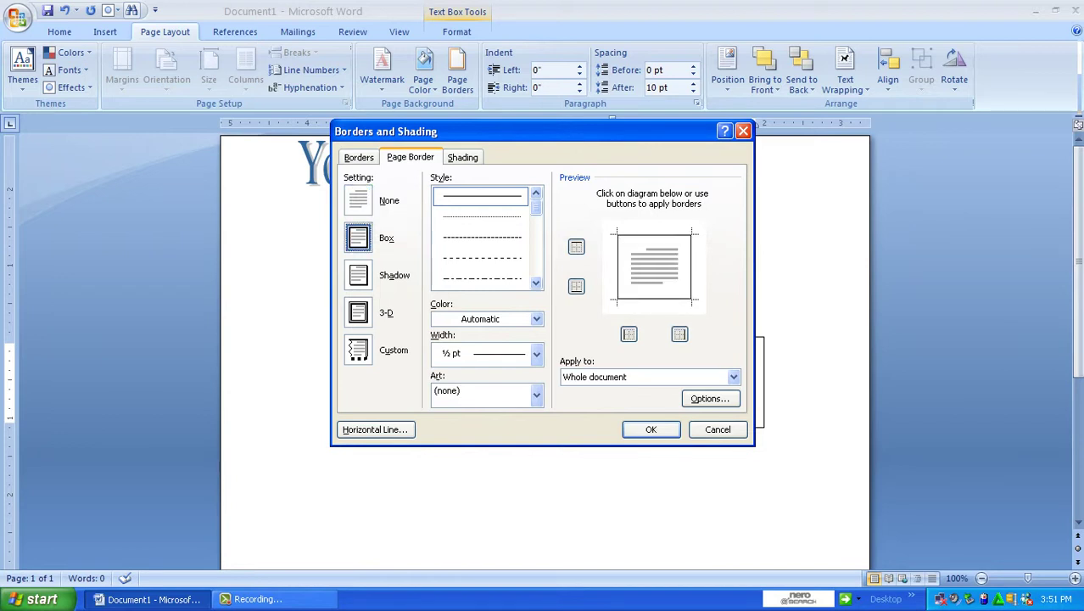
click(358, 274)
click(536, 353)
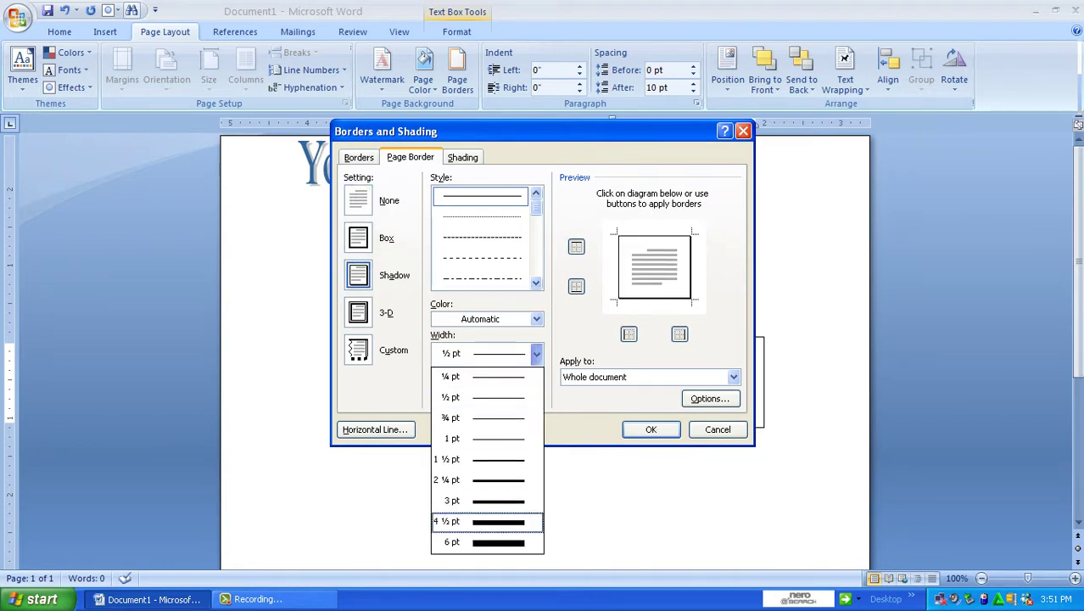
click(488, 521)
click(650, 429)
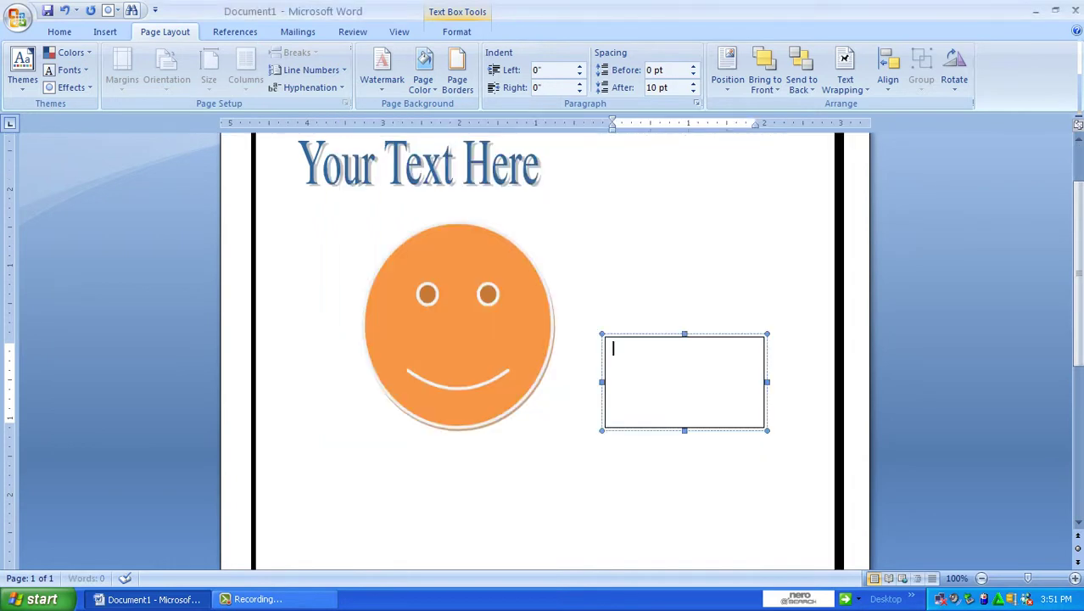
scroll(543, 339, up, 2)
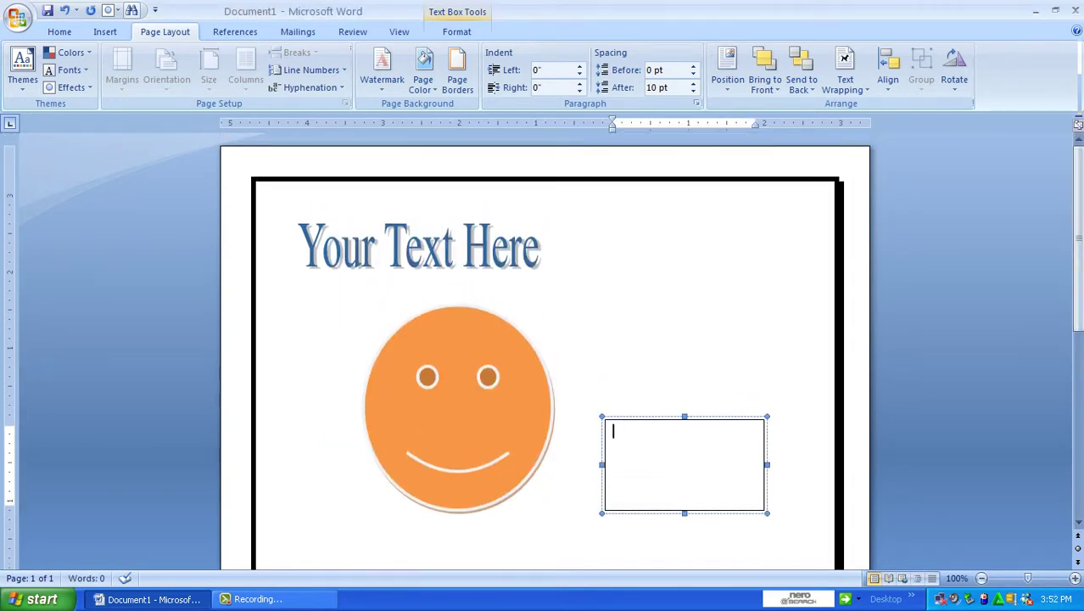
click(105, 32)
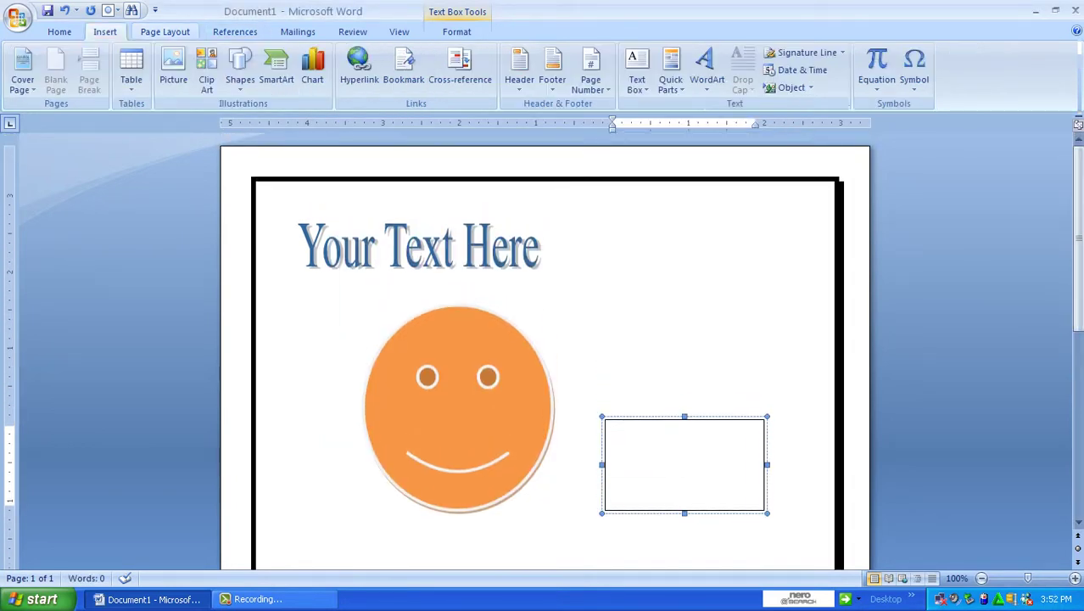
click(59, 32)
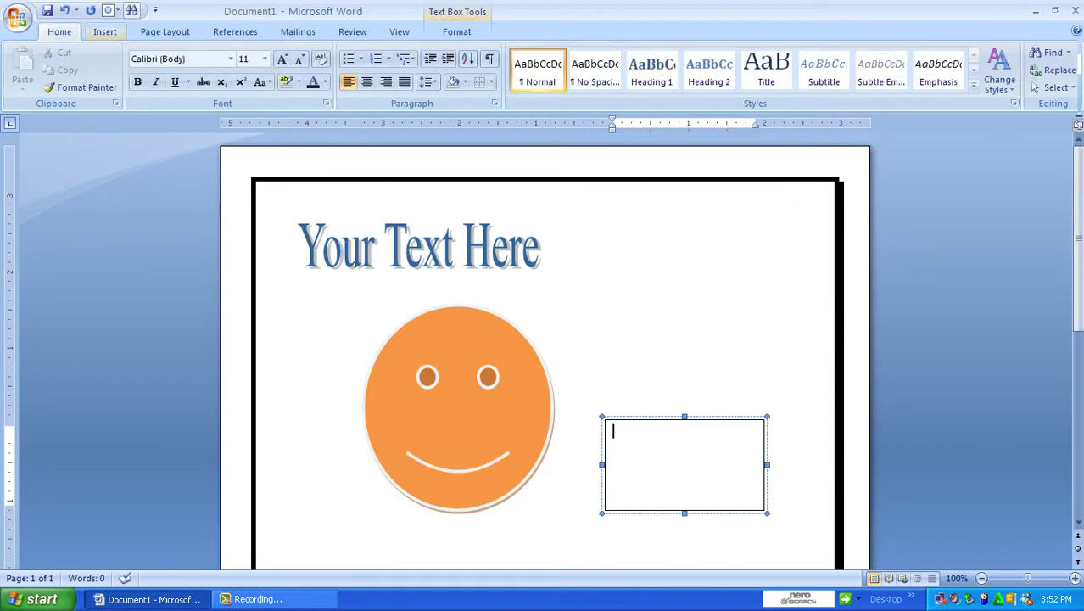
click(105, 31)
click(164, 32)
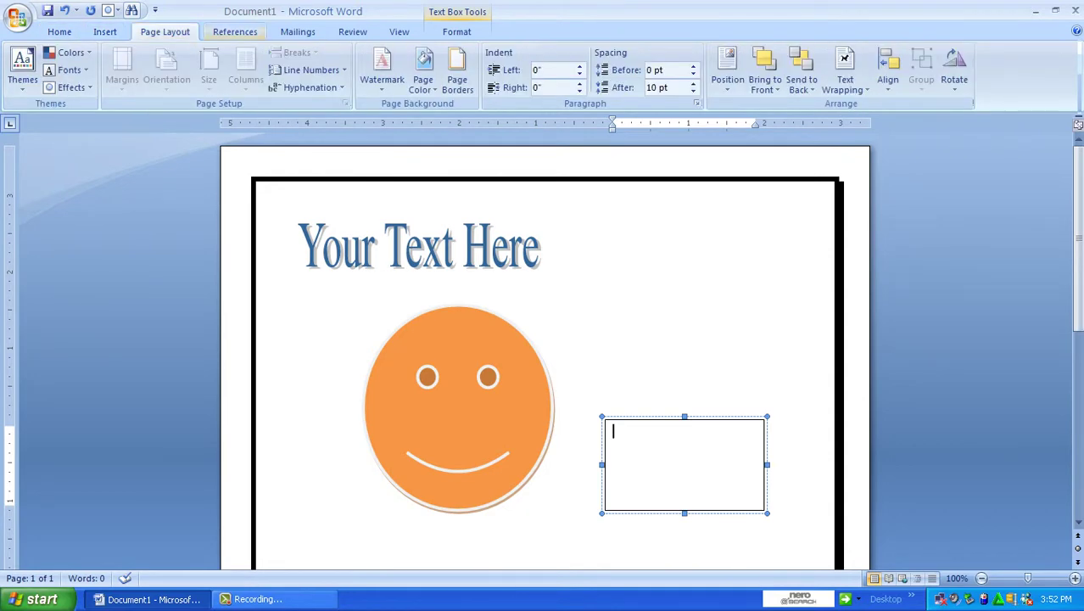
click(235, 31)
click(298, 31)
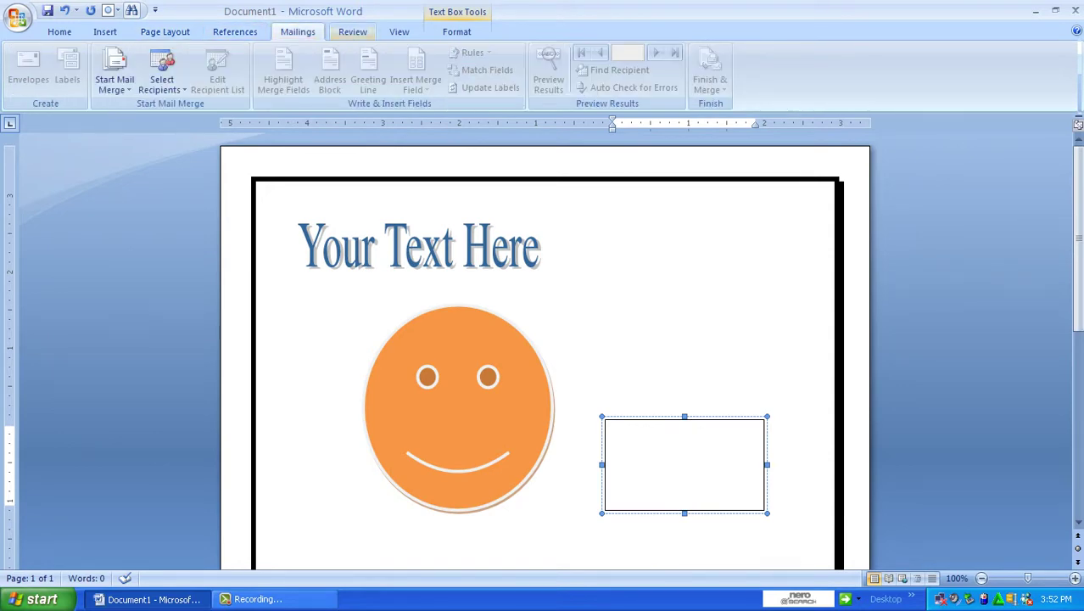
click(353, 31)
click(398, 32)
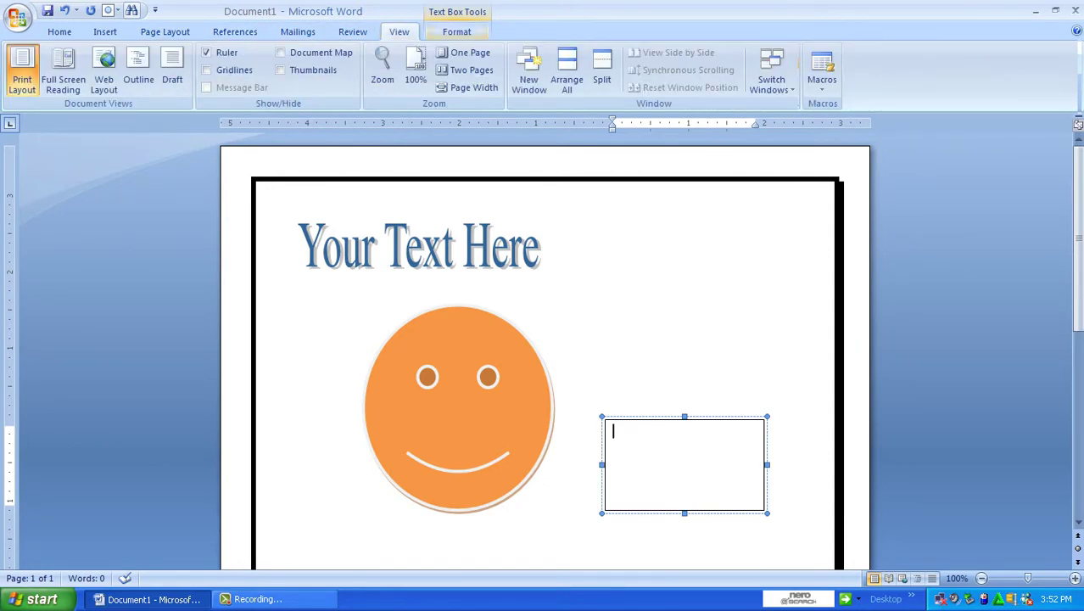
click(457, 31)
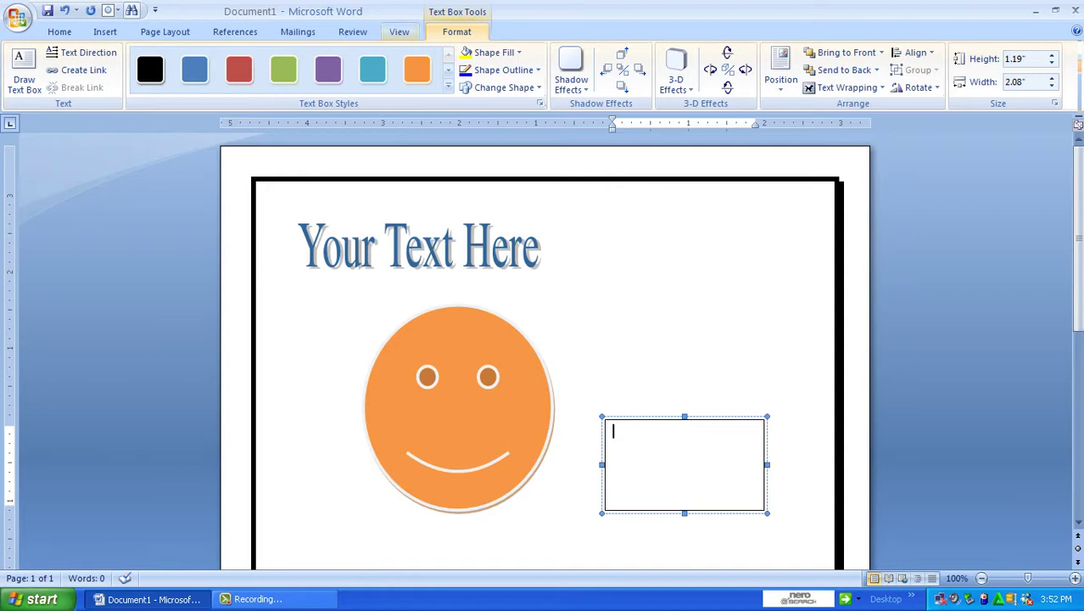
click(399, 31)
scroll(353, 31, up, 1)
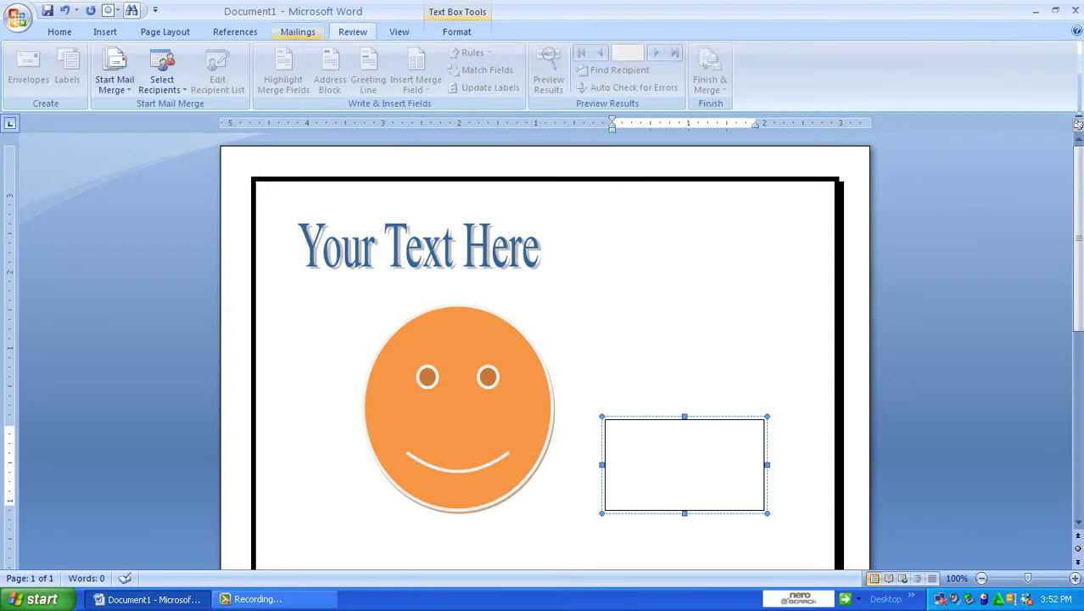
scroll(353, 31, up, 1)
scroll(353, 32, up, 1)
scroll(105, 32, up, 3)
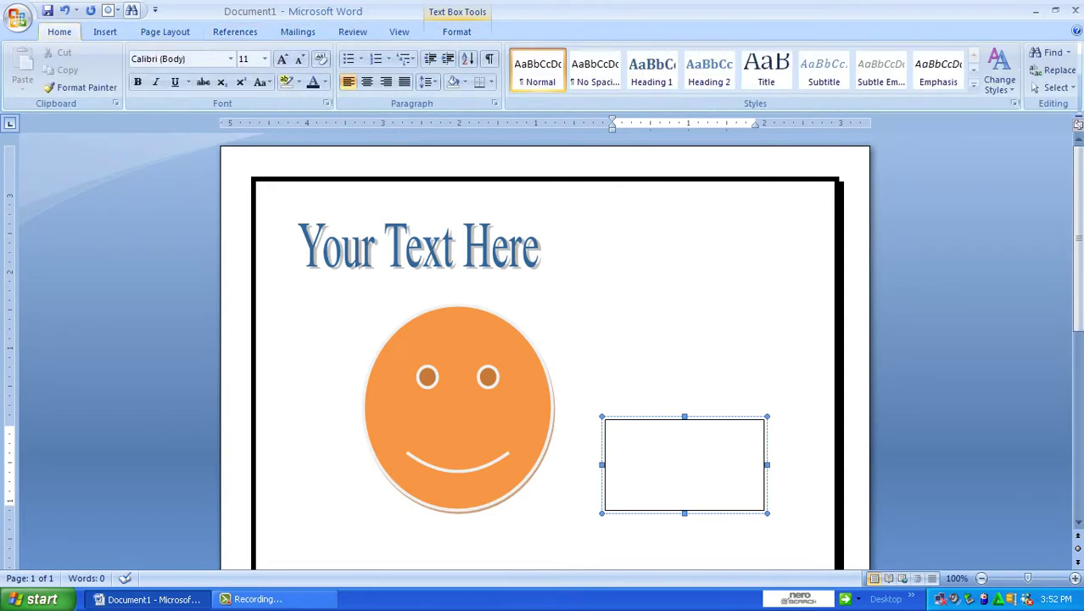
scroll(106, 31, down, 2)
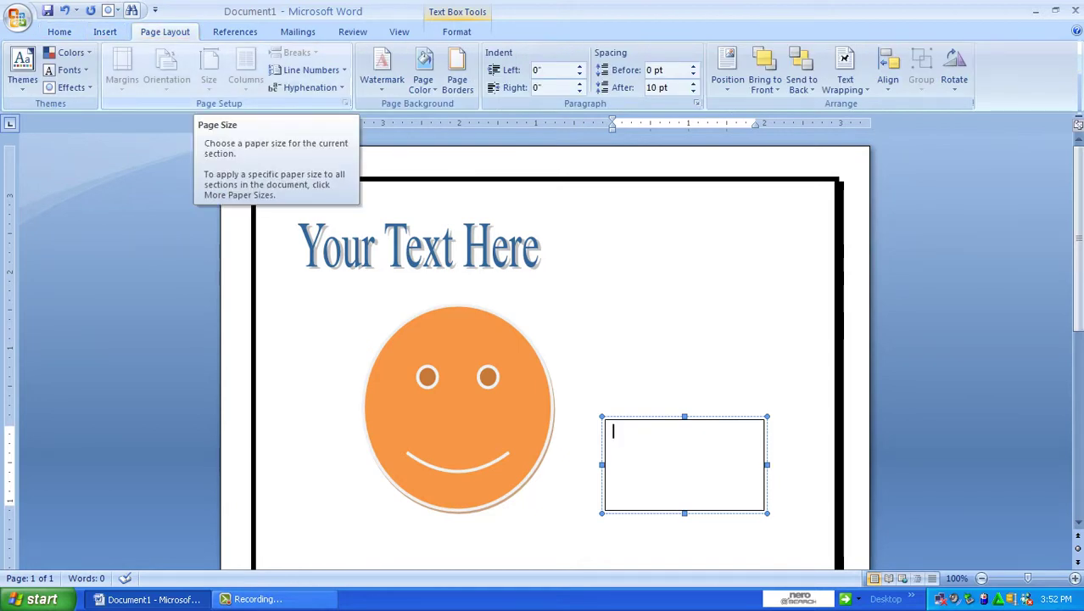
click(297, 265)
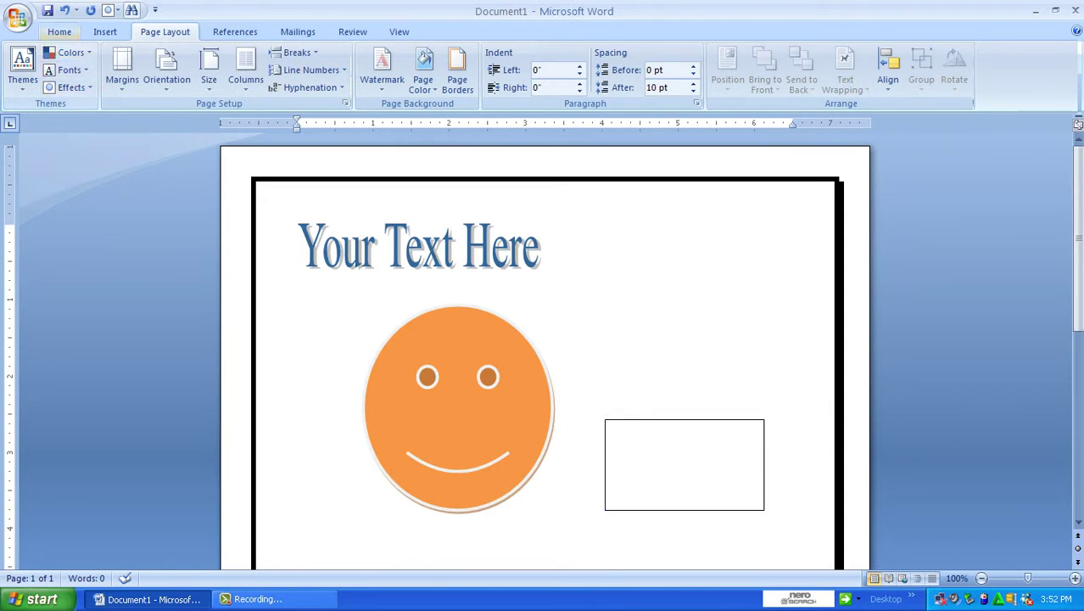
click(59, 31)
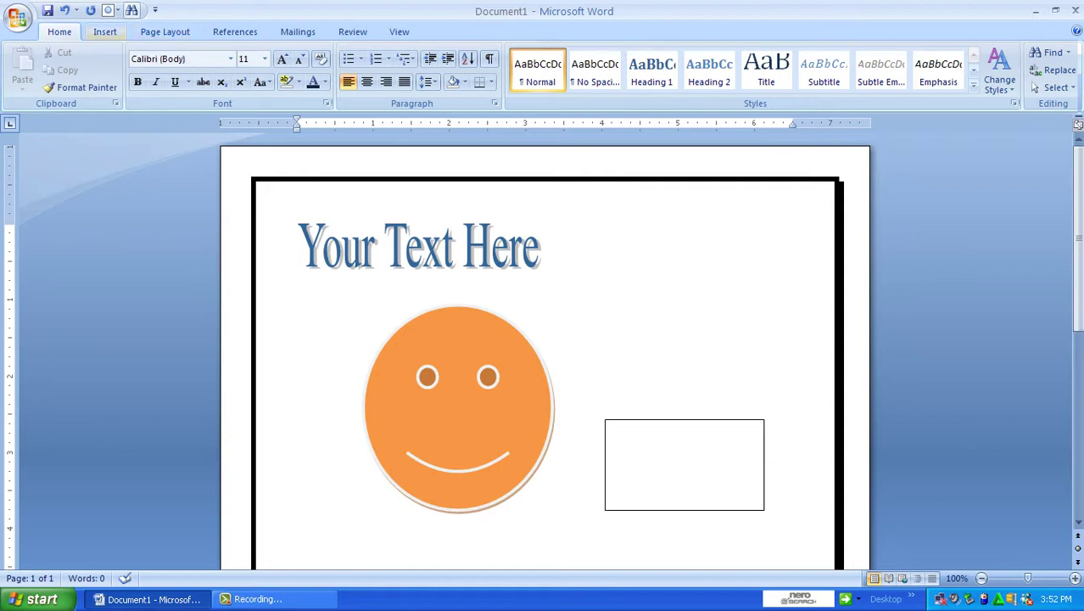
click(105, 32)
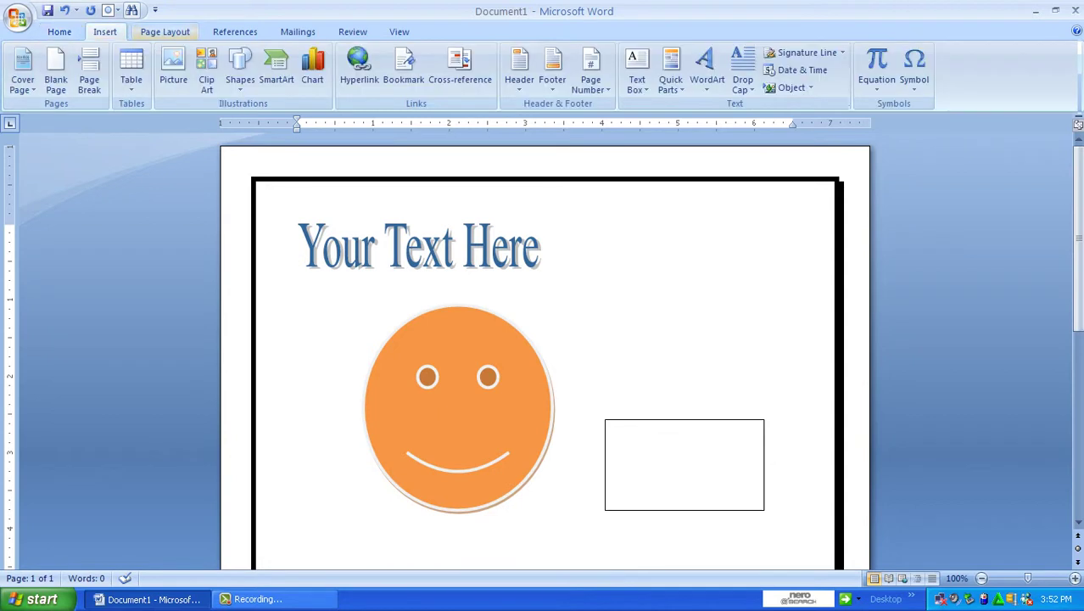
click(165, 31)
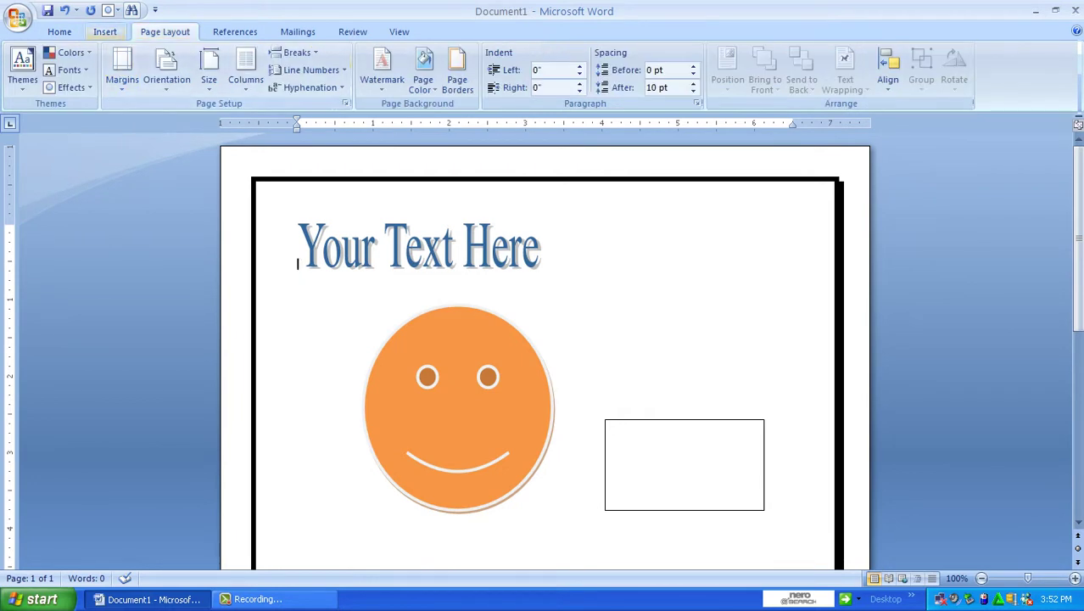
click(105, 31)
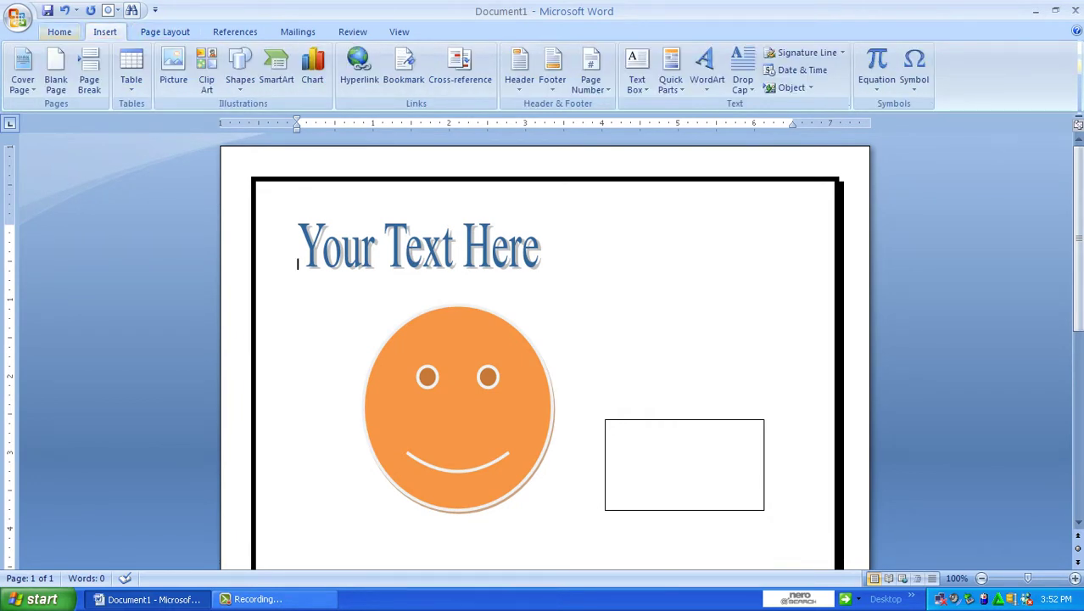
click(59, 31)
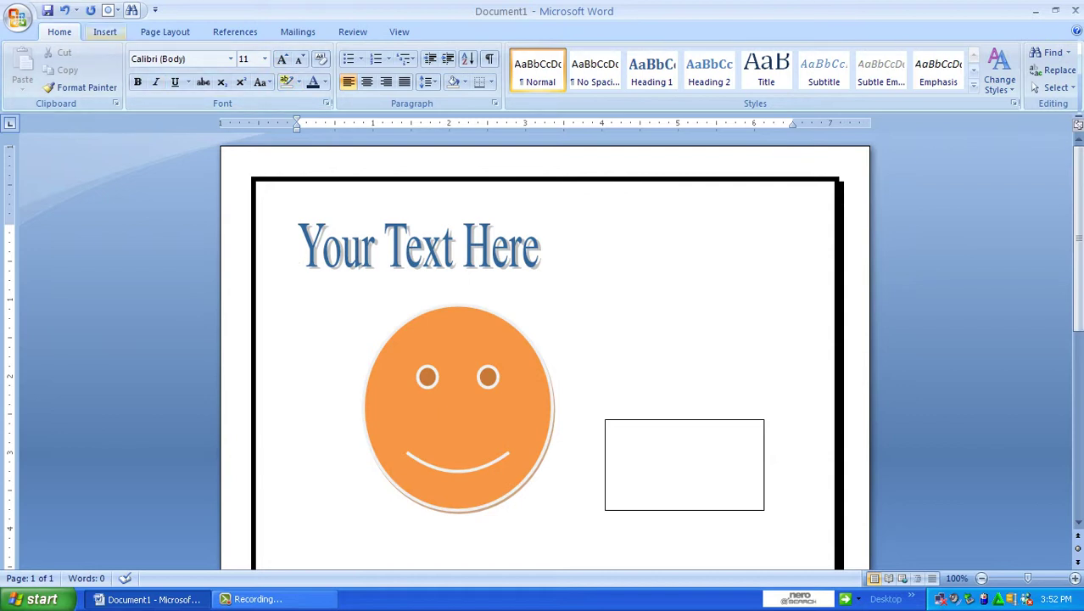
click(105, 32)
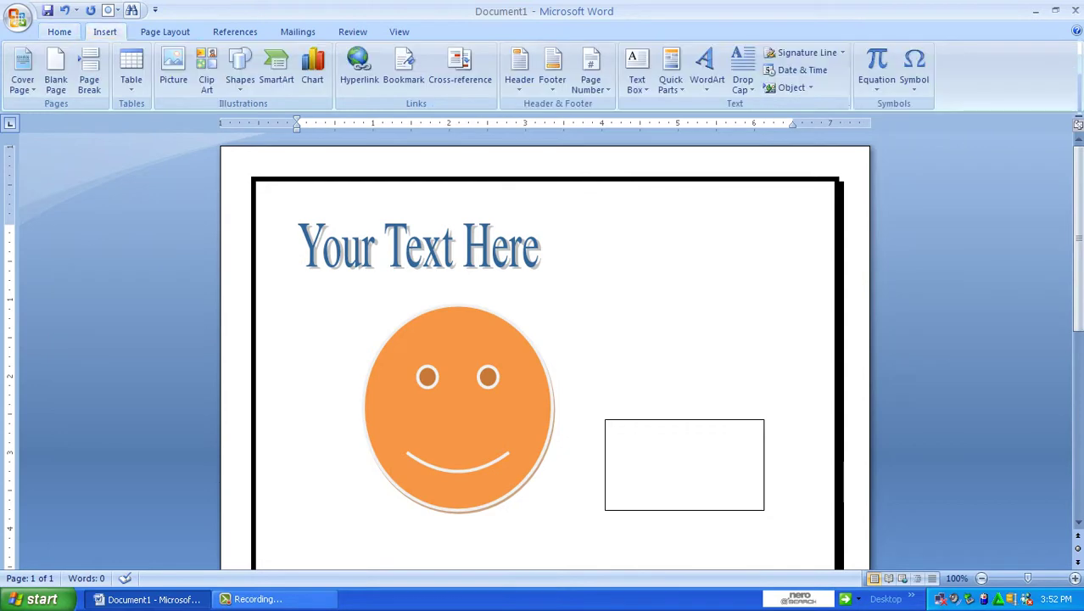
click(164, 32)
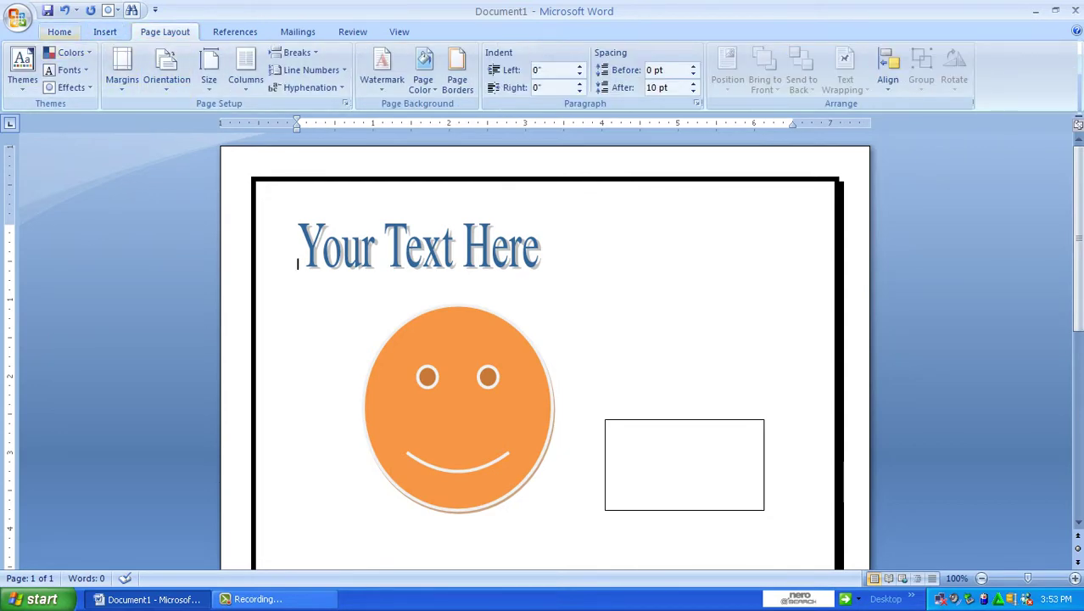
click(60, 31)
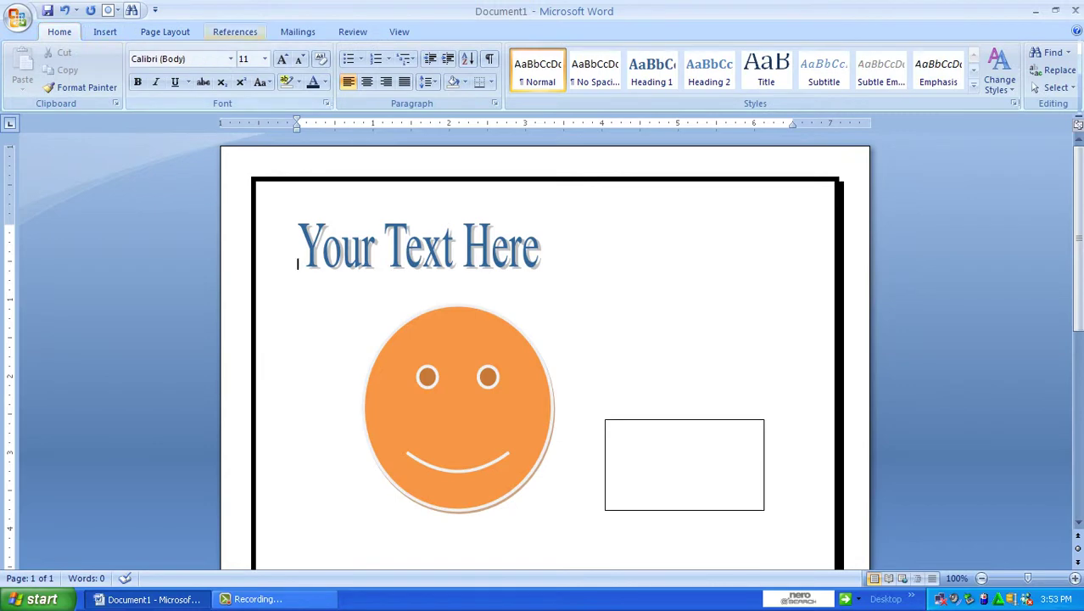
click(235, 32)
click(298, 32)
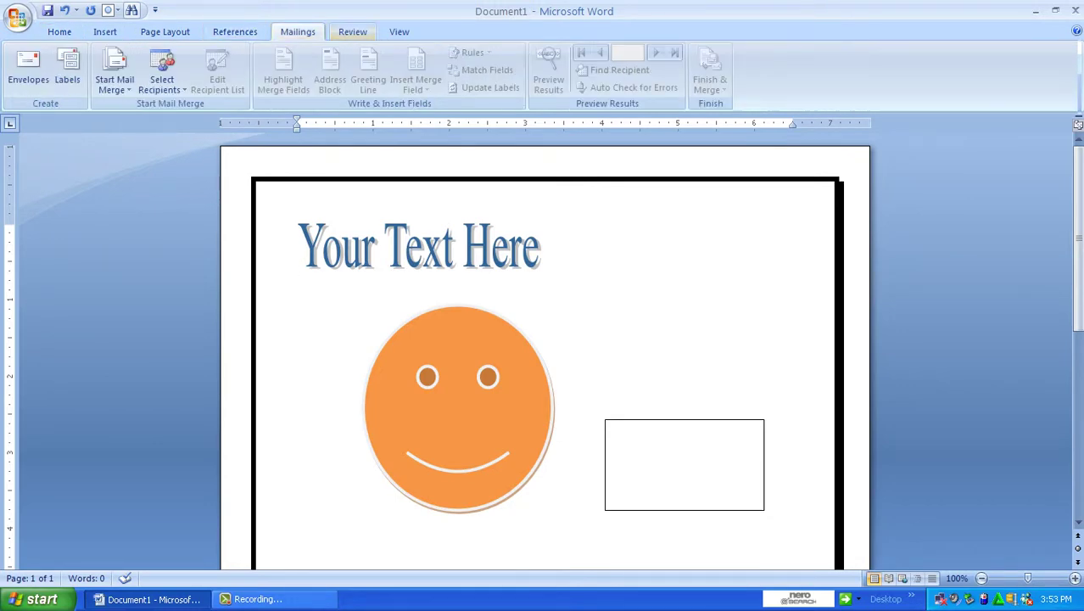
click(352, 32)
click(399, 32)
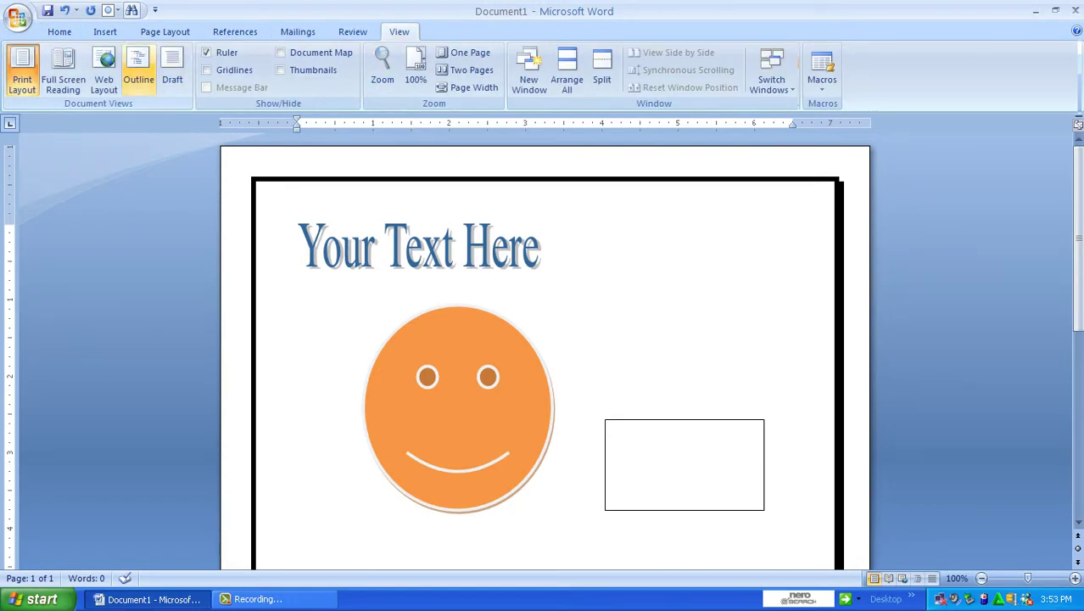
click(59, 31)
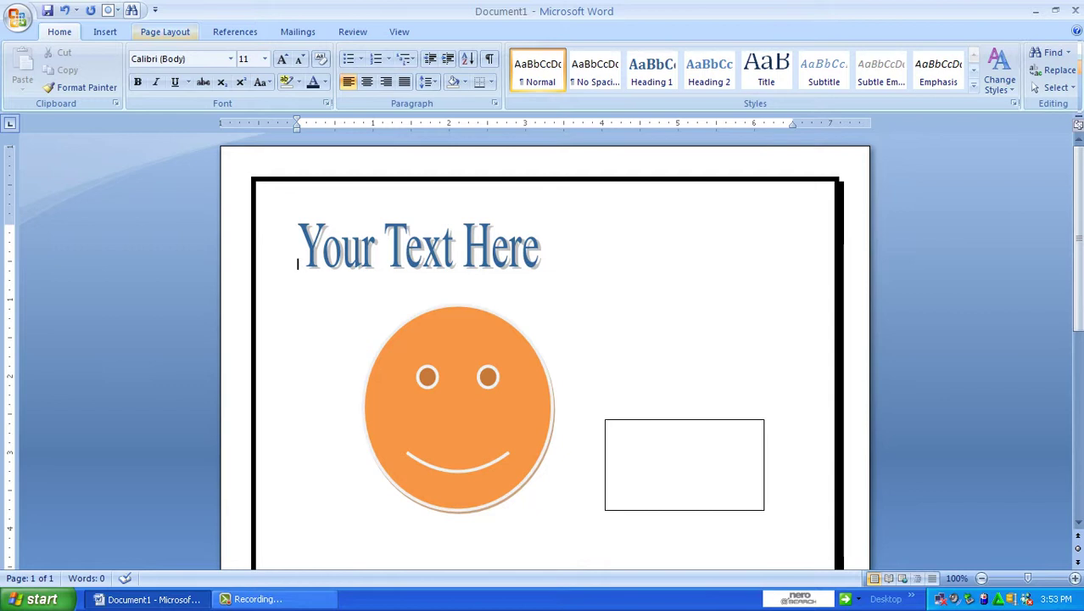
click(165, 32)
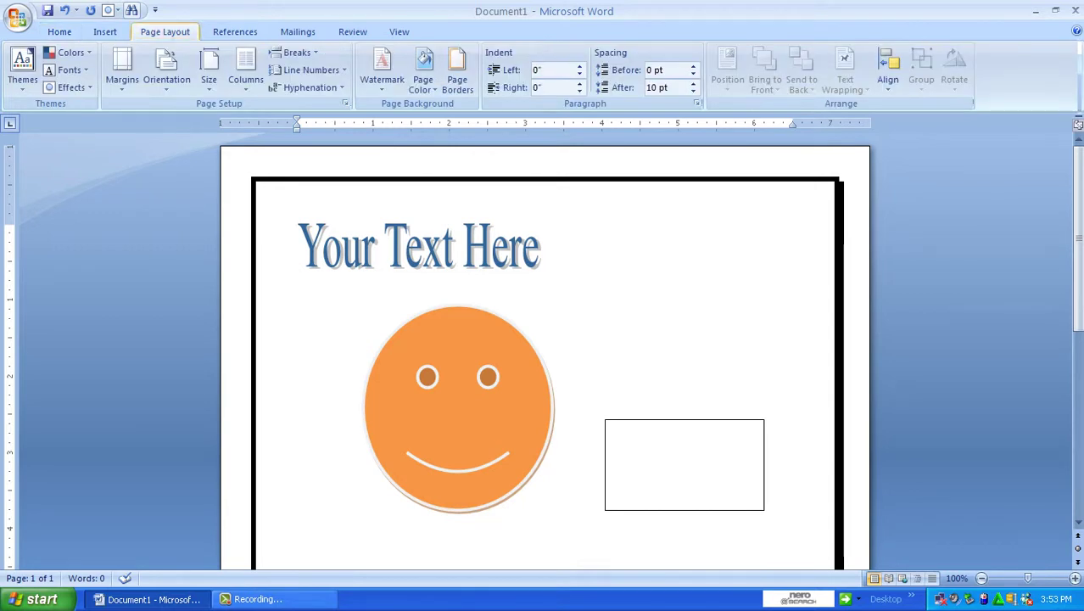